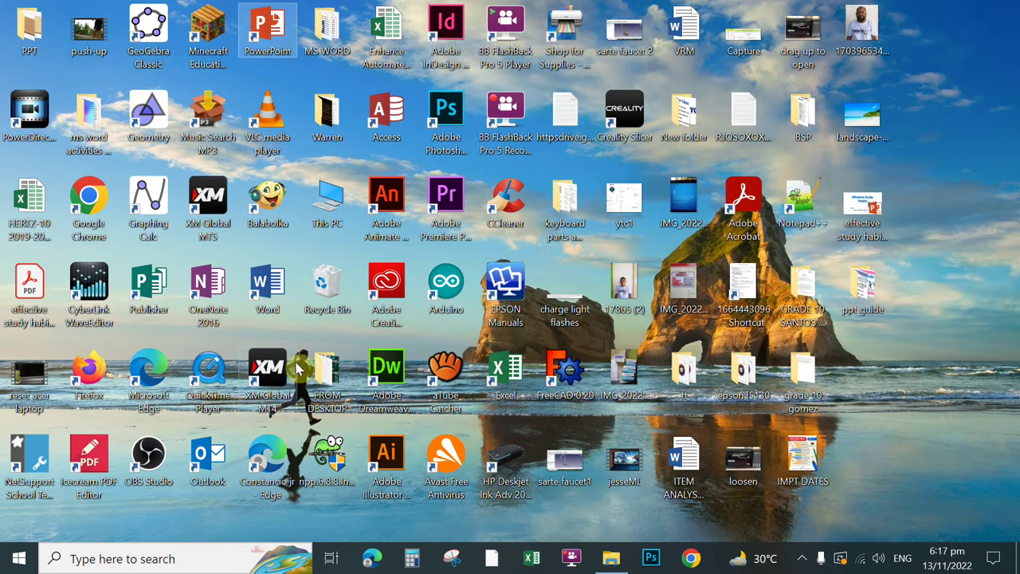
Step: Search Windows for 'powerpoint' from the taskbar search box
click(161, 558)
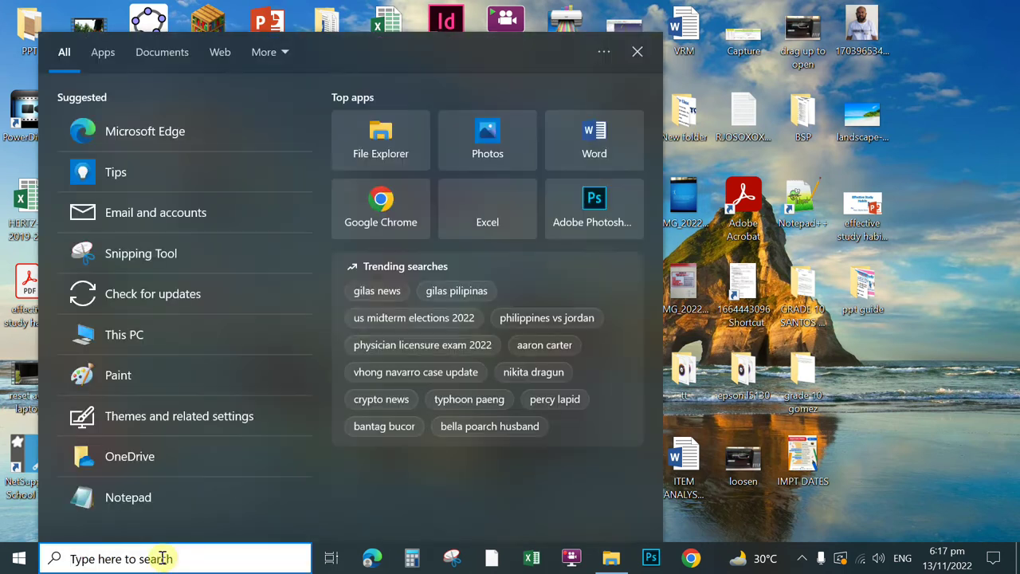
text(powerpoint)
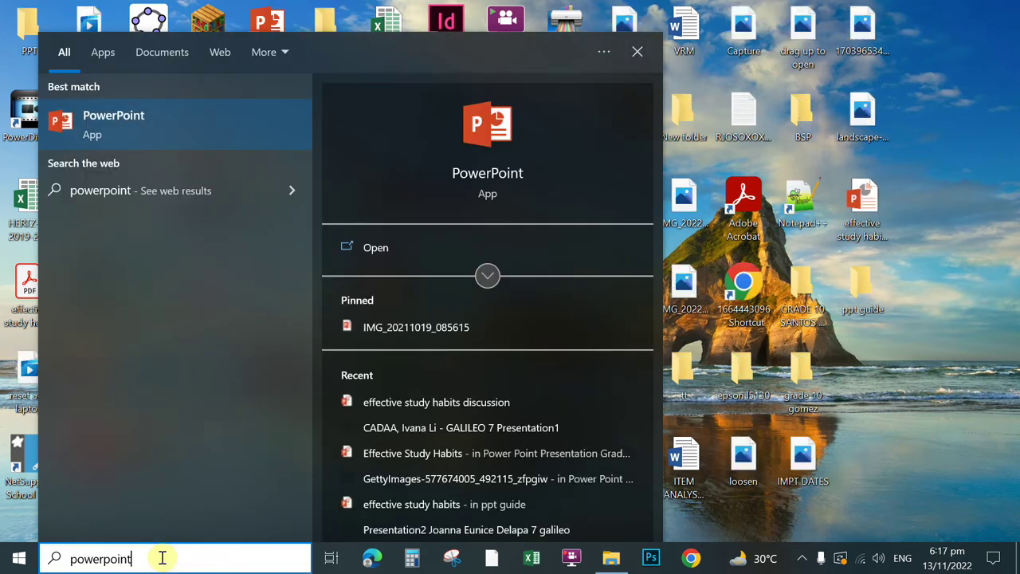
Step: Launch PowerPoint from the best match and create a Blank Presentation
click(106, 123)
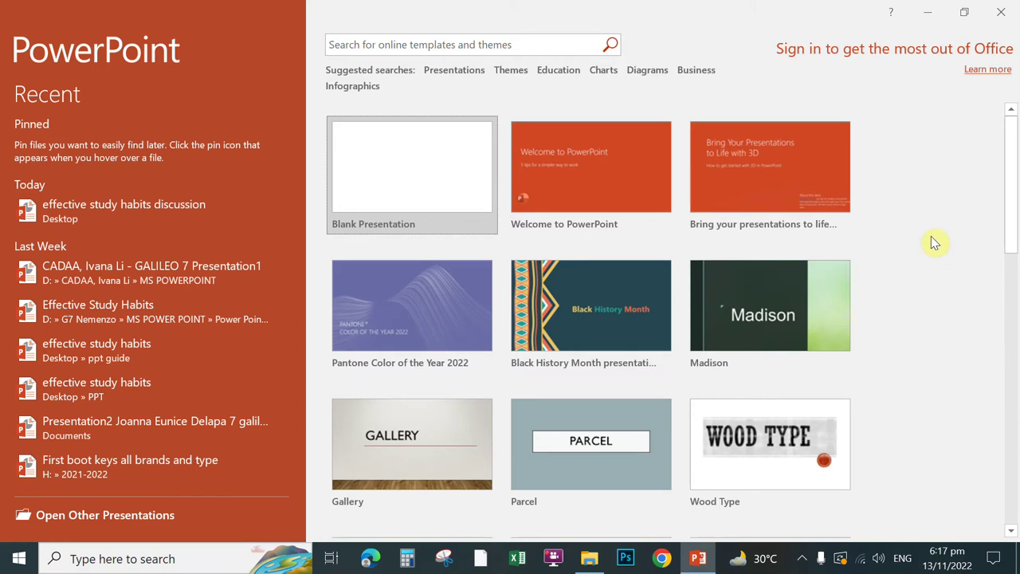
click(379, 169)
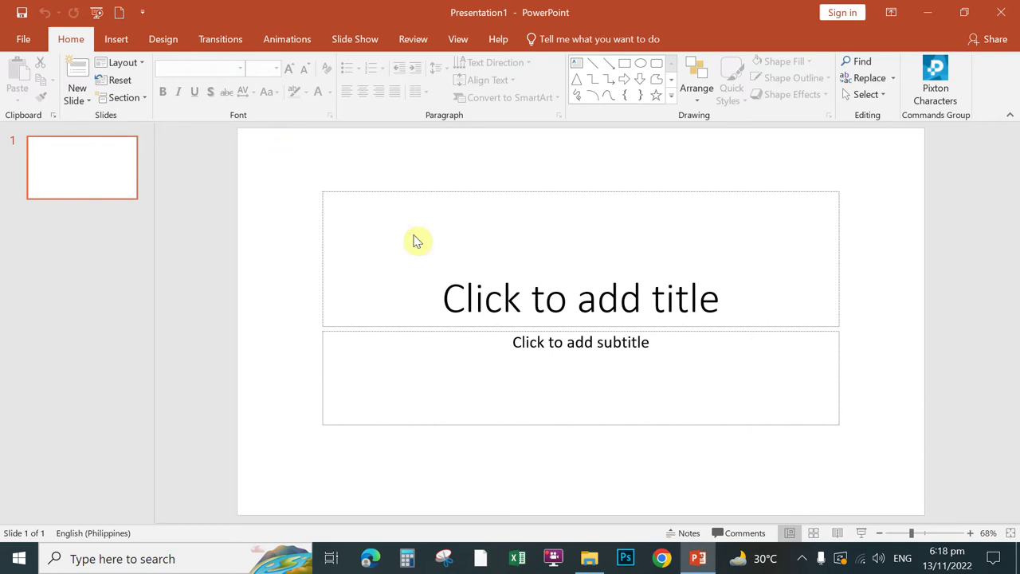
Step: Box-select the title and subtitle placeholders and delete them
mouse_move(274, 155)
mouse_down()
mouse_move(376, 198)
mouse_move(868, 230)
mouse_move(851, 427)
mouse_move(865, 474)
mouse_move(889, 483)
mouse_up()
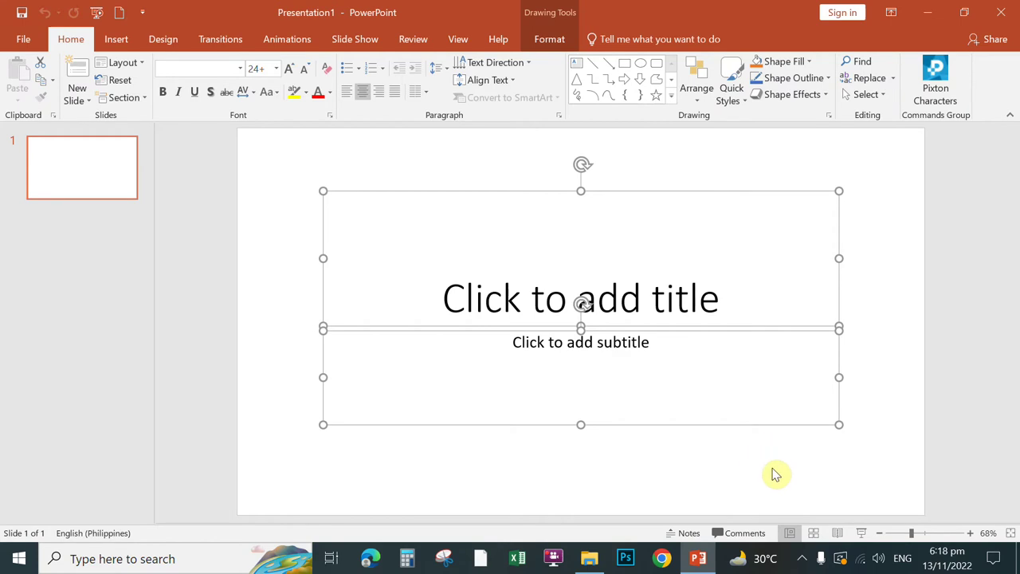
key(Delete)
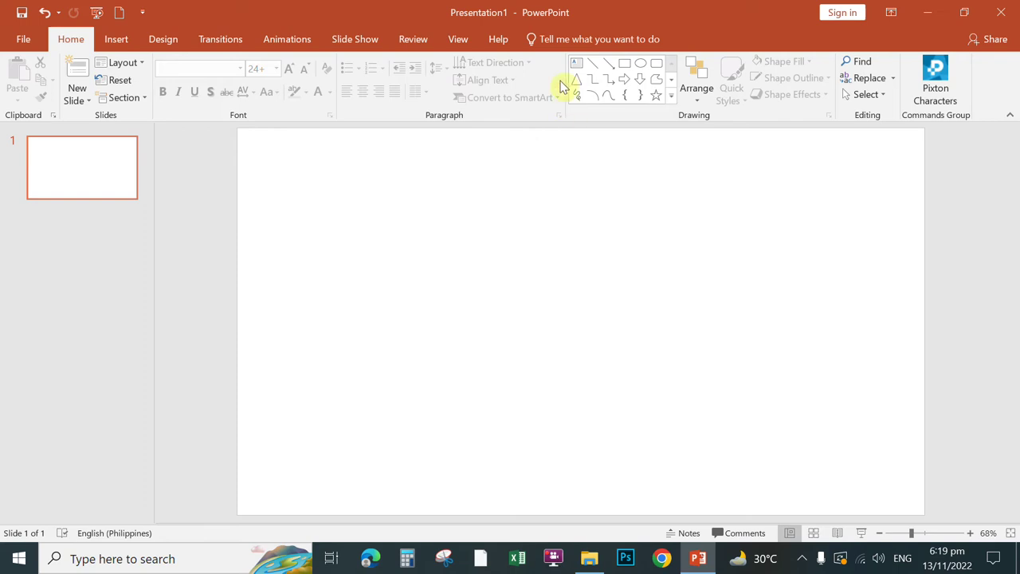
Step: Open the '1st slide' reference image from the PPT folder beside PowerPoint, then maximize PowerPoint
click(589, 560)
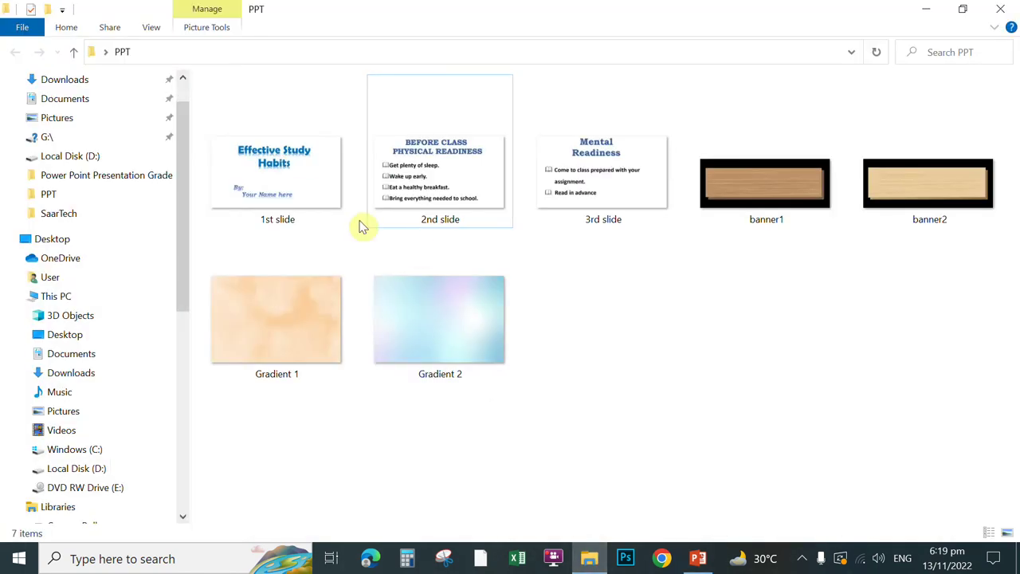
double_click(275, 182)
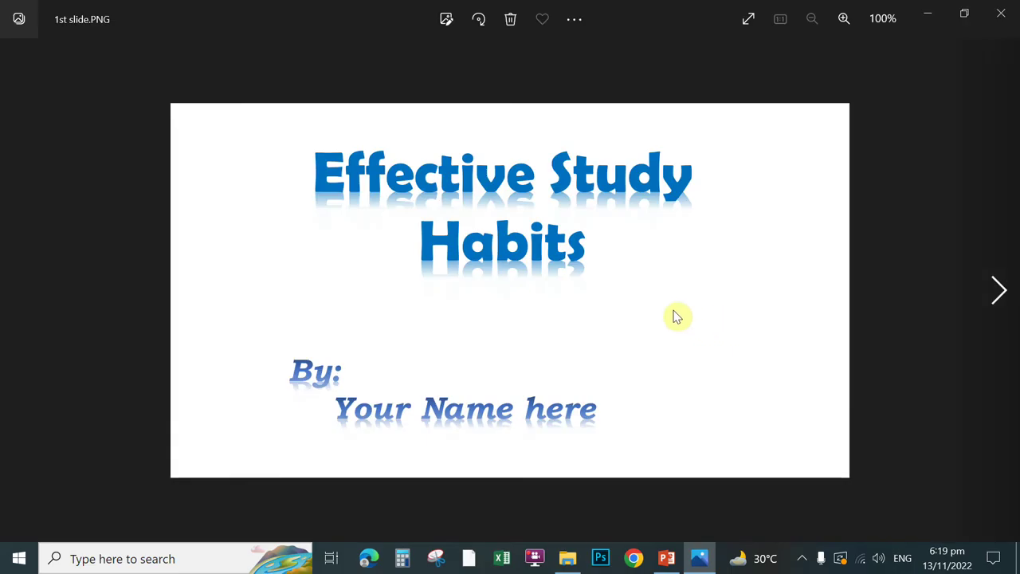
click(666, 558)
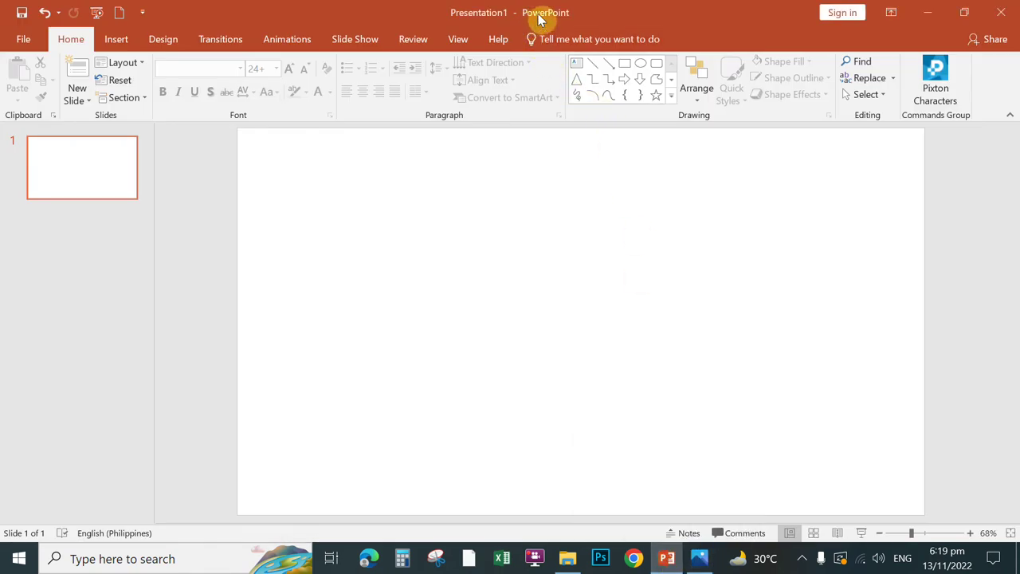
drag(767, 18, 4, 428)
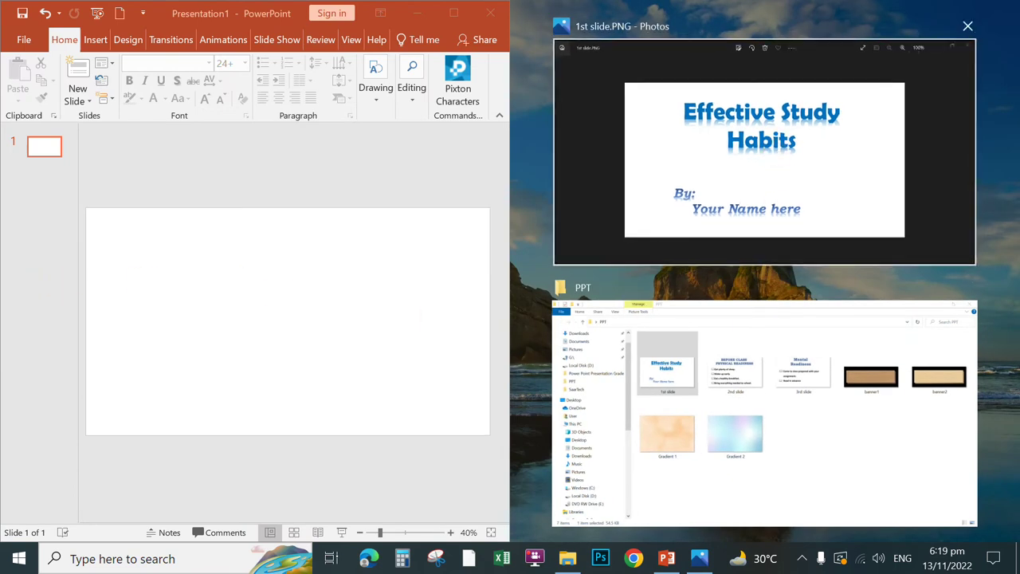
click(763, 159)
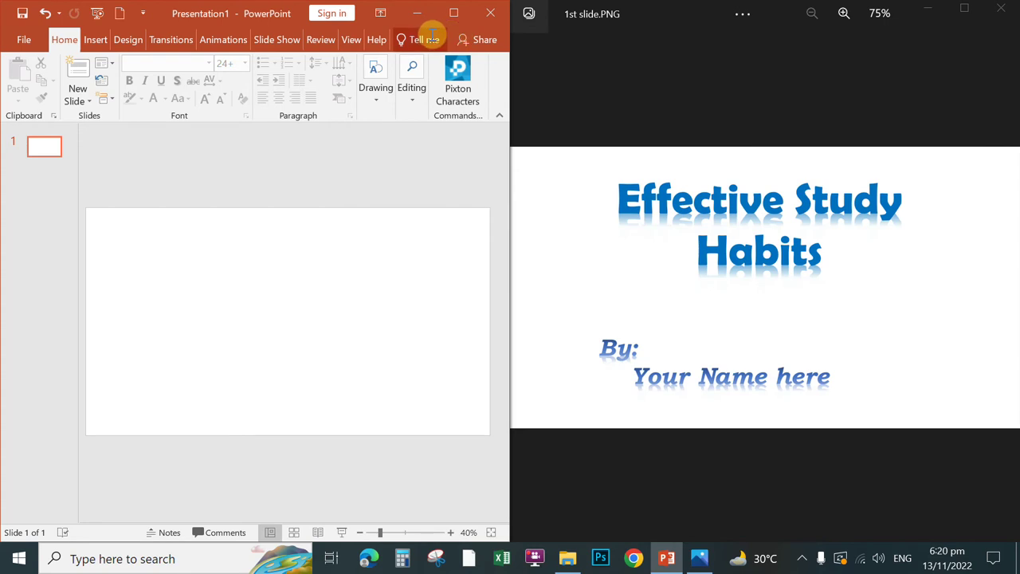
double_click(455, 18)
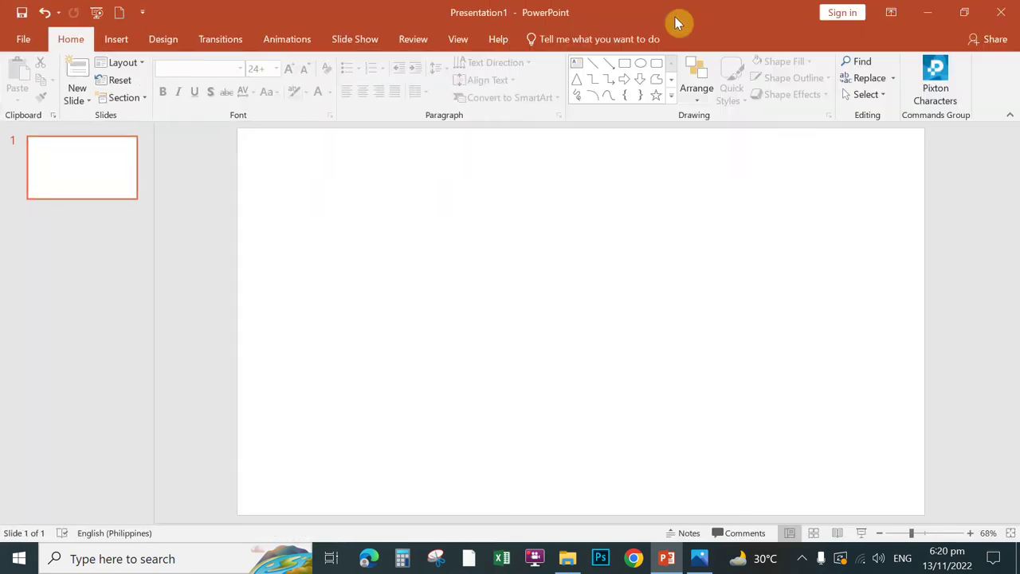
Step: Insert Gradient Fill: Gold WordArt reading 'EFFECTIVE STUDY HABITS'
click(115, 39)
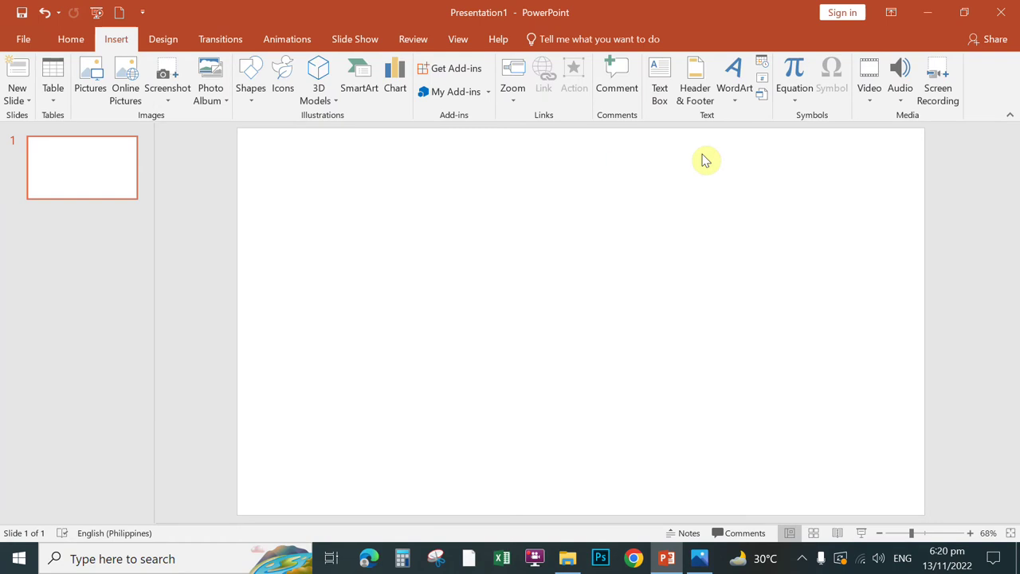
click(735, 80)
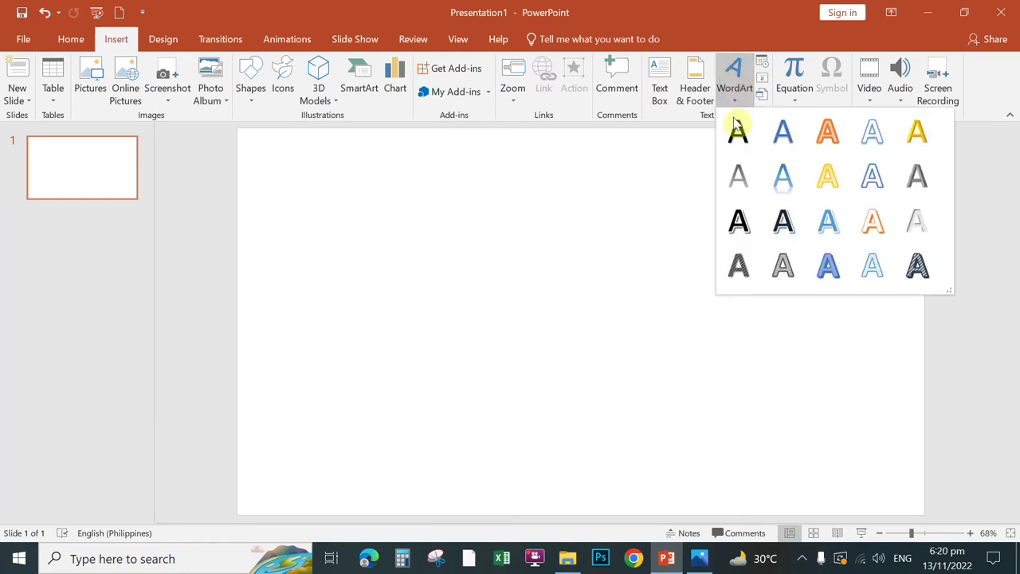
click(829, 180)
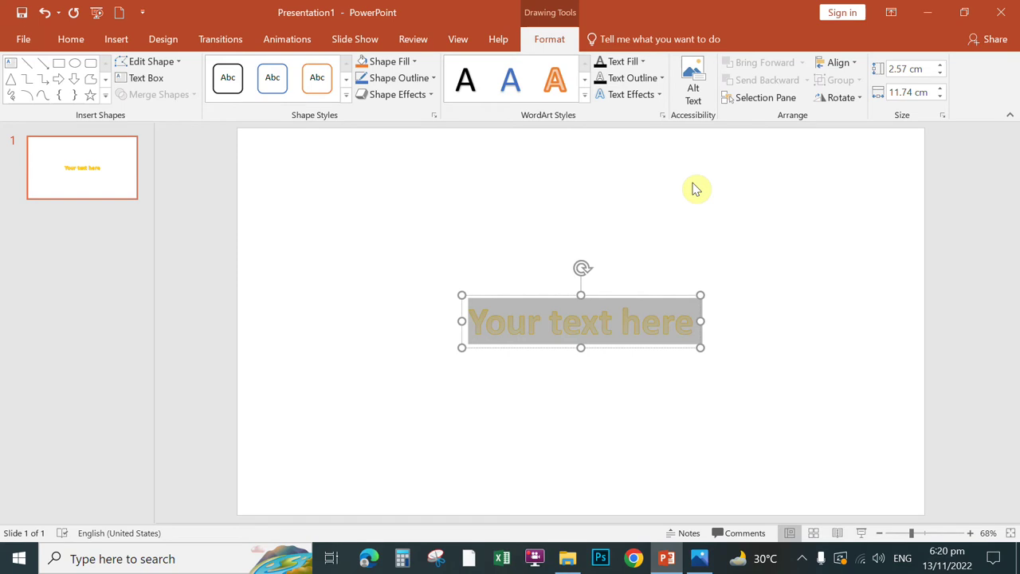
text(EFFECTIVE STUDY HABITS)
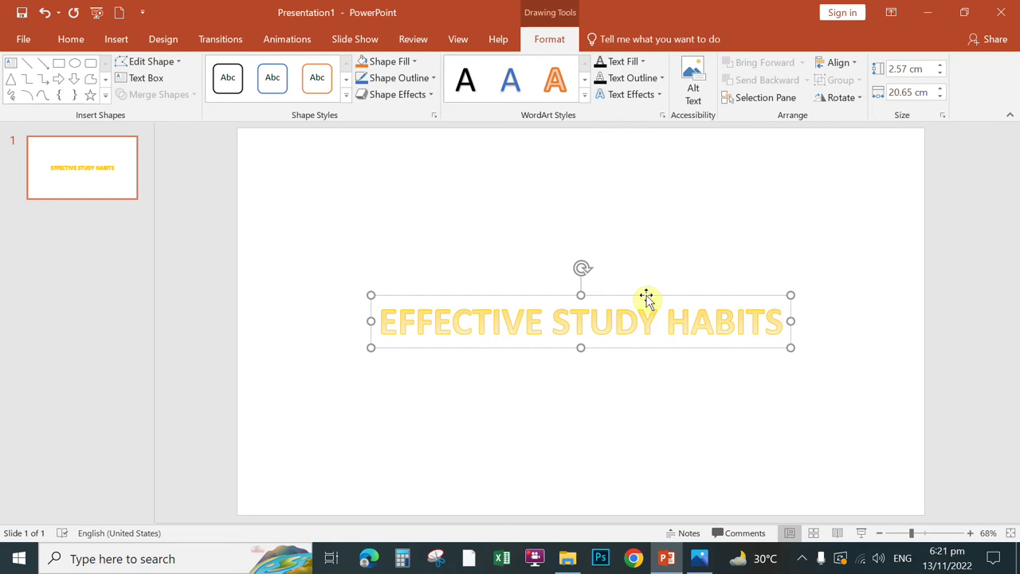
Step: Drag the title WordArt near the top of the slide and set its text to 72 pt
click(970, 442)
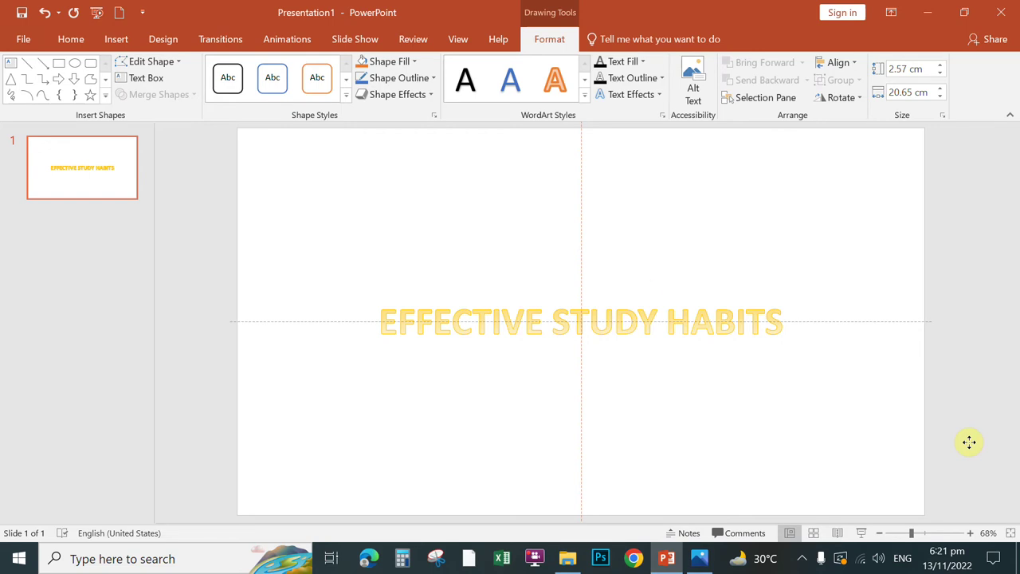
drag(644, 292, 646, 152)
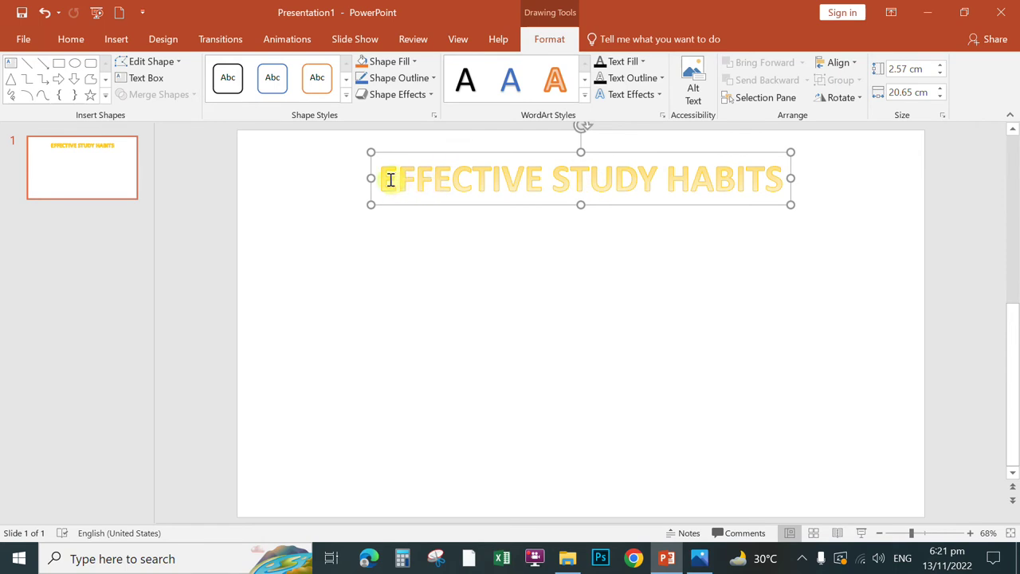
drag(383, 180, 788, 179)
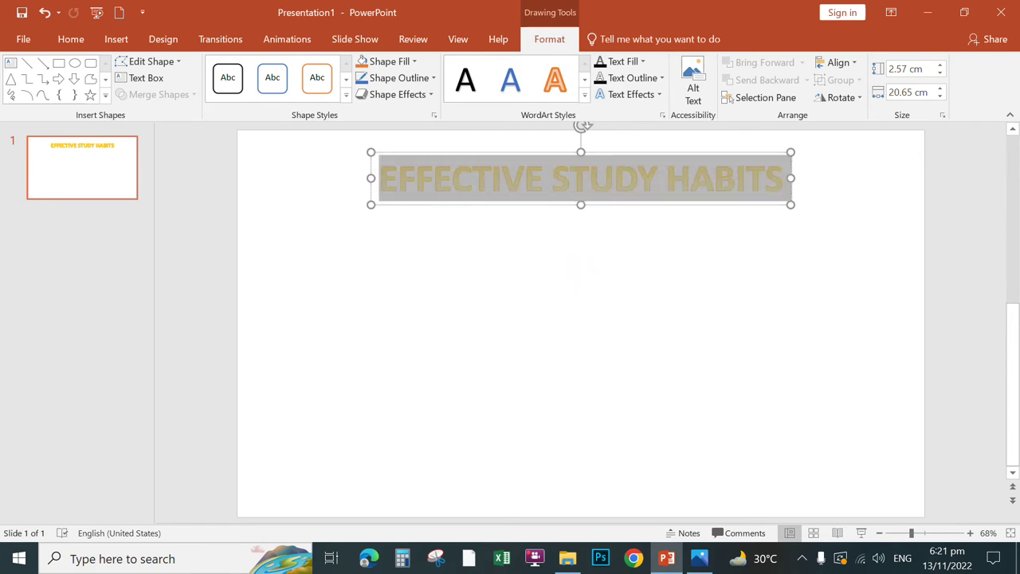
click(80, 39)
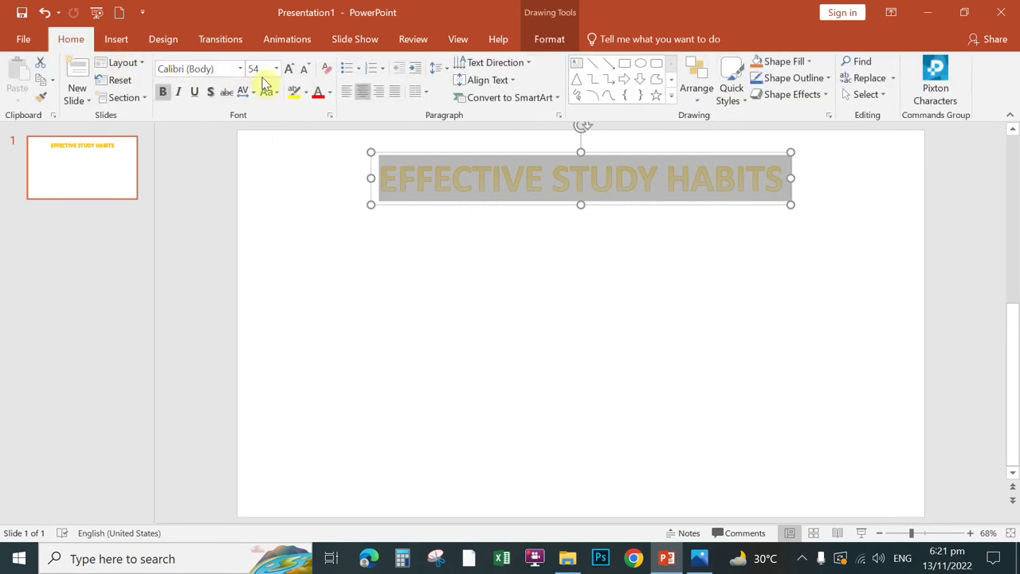
key(alt+h)
key(f)
key(s)
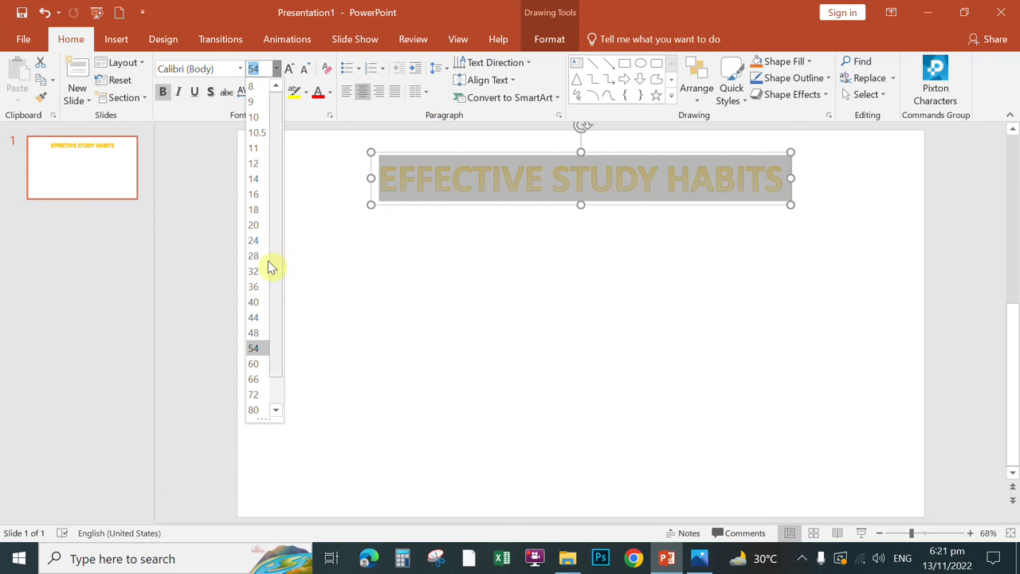
click(253, 396)
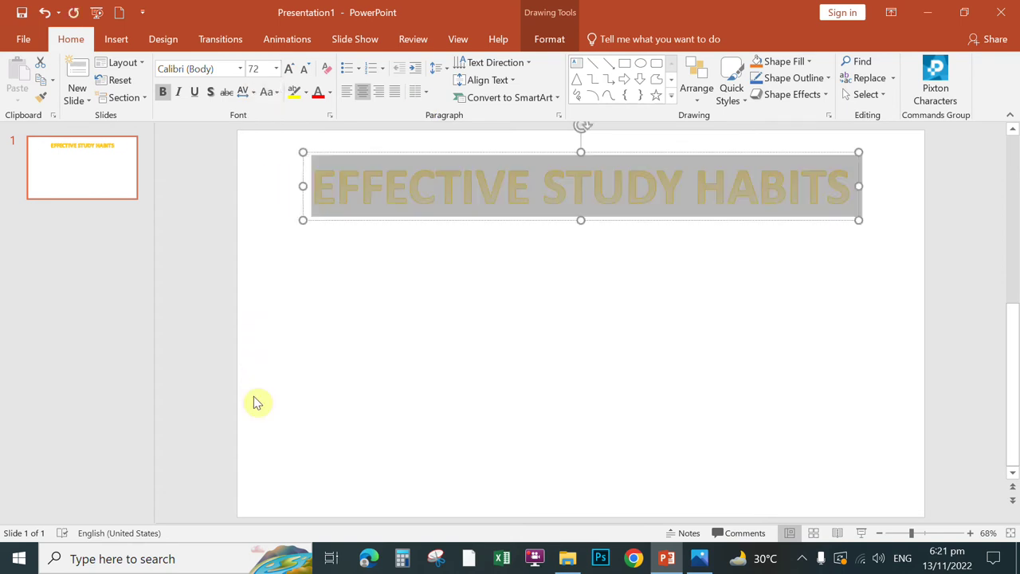
click(239, 69)
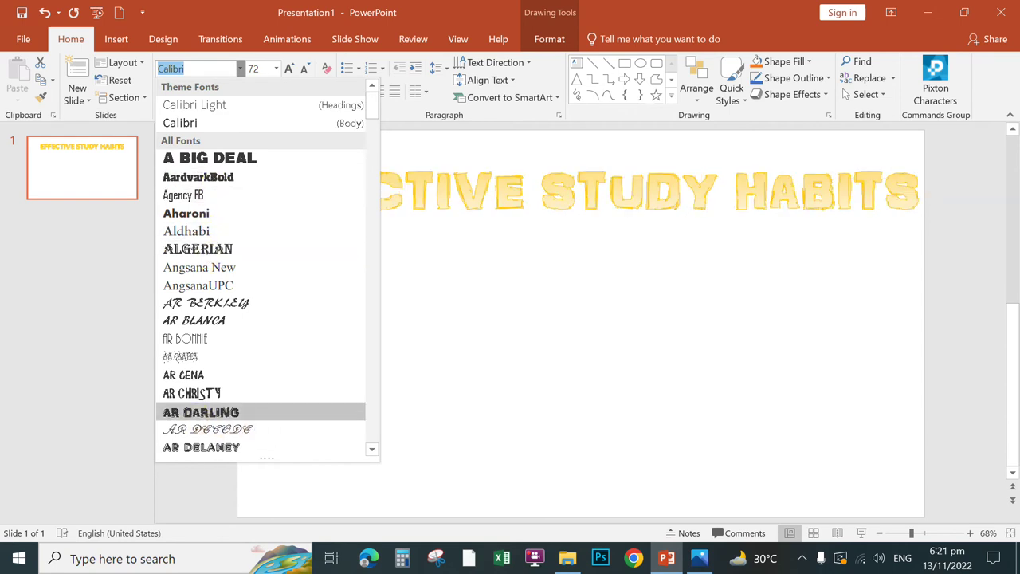
Step: Change the title to AR DARLING font at 65 pt, then reselect its text
click(195, 415)
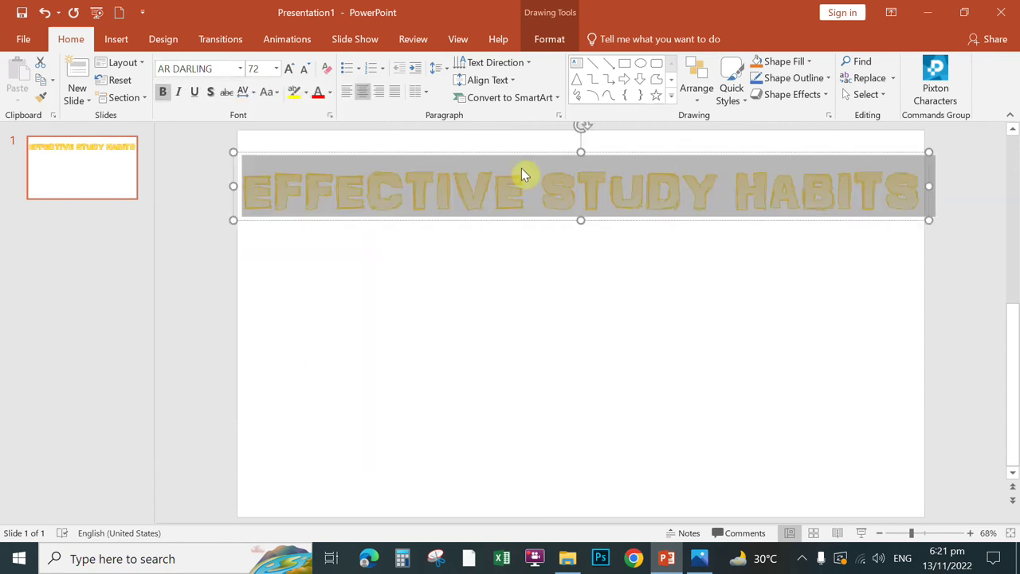
click(275, 69)
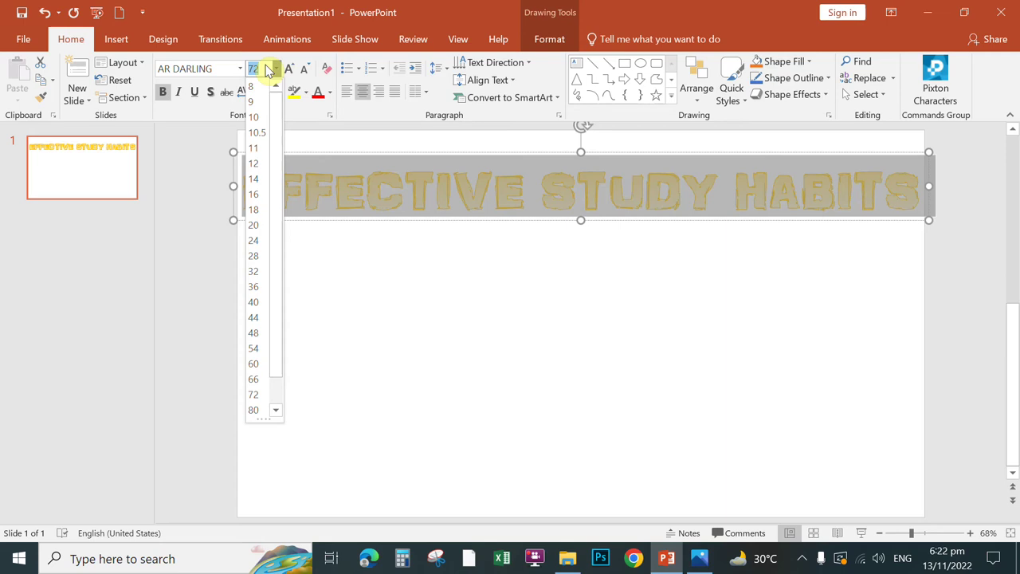
text(65)
key(Return)
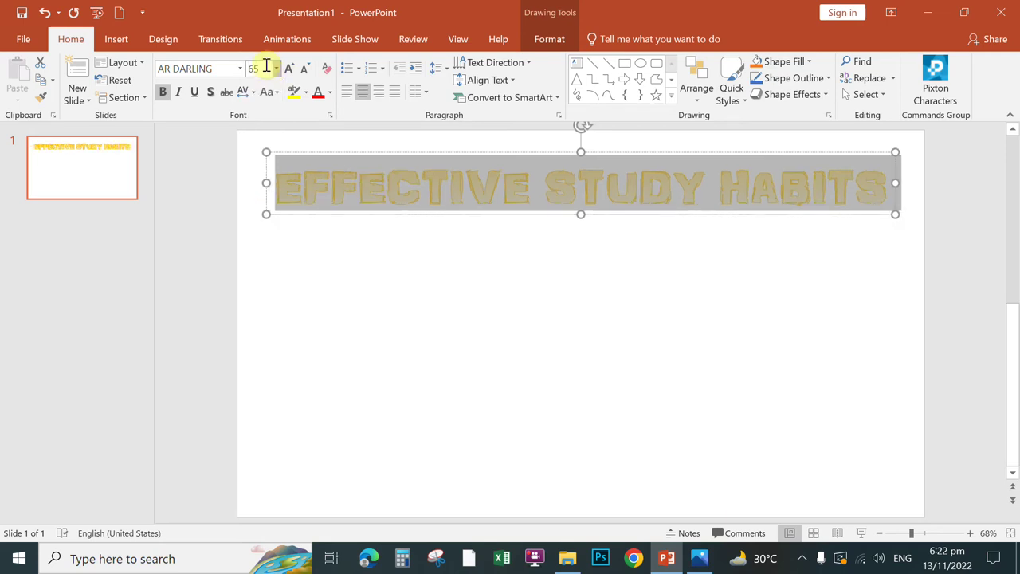
click(673, 259)
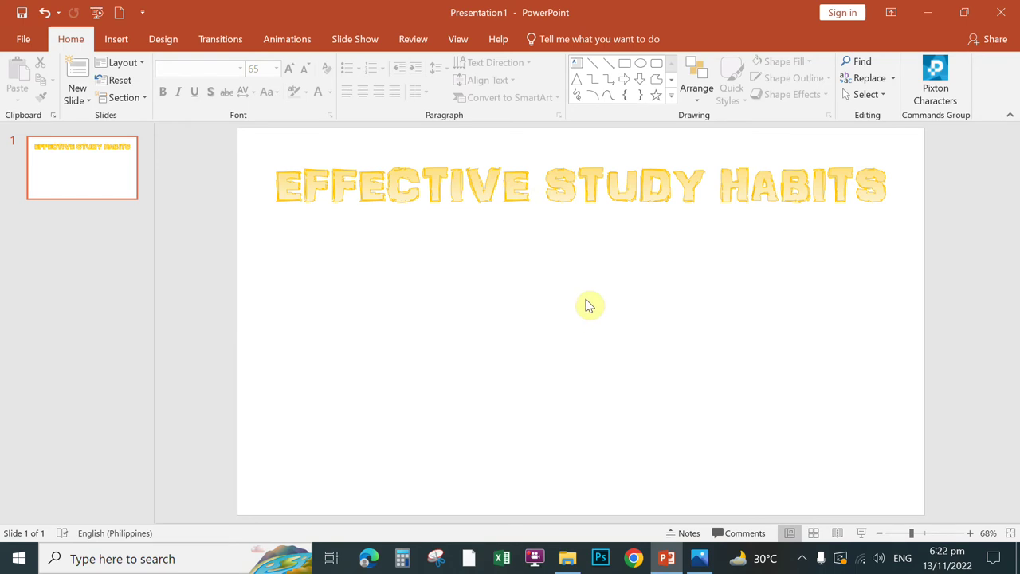
click(278, 182)
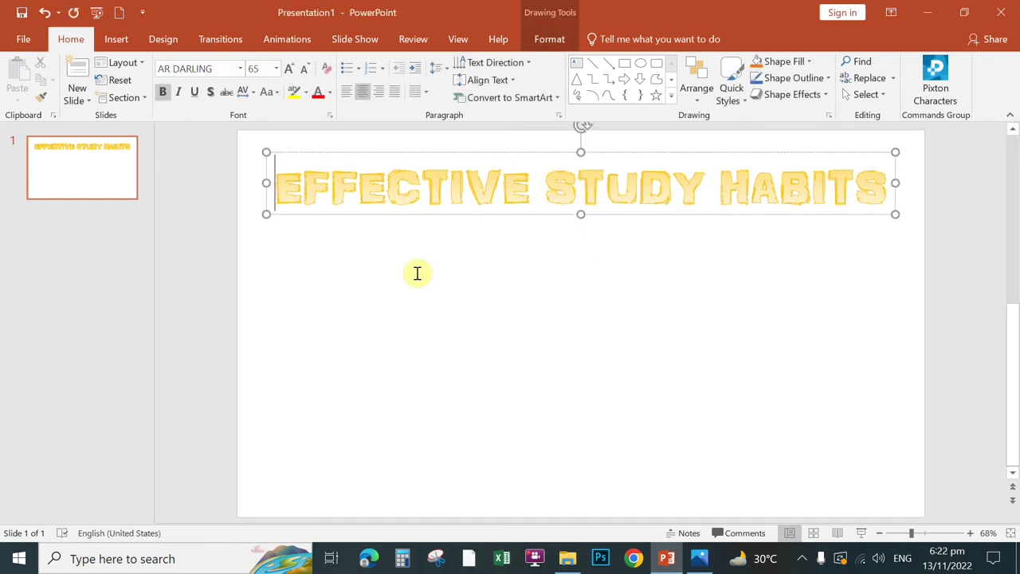
drag(276, 183, 887, 212)
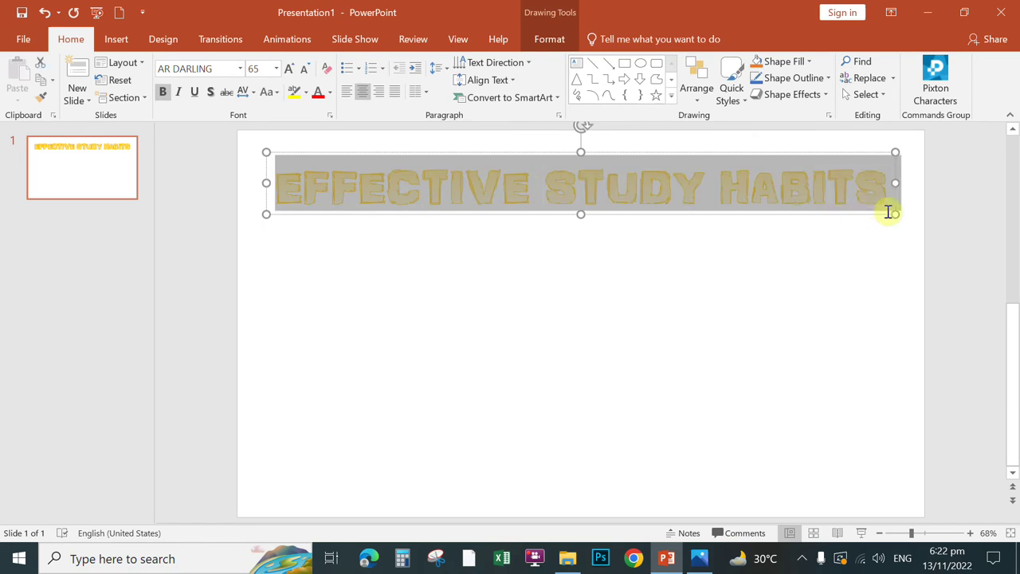
Step: Set the title's Text Fill to the standard Purple colour
click(557, 39)
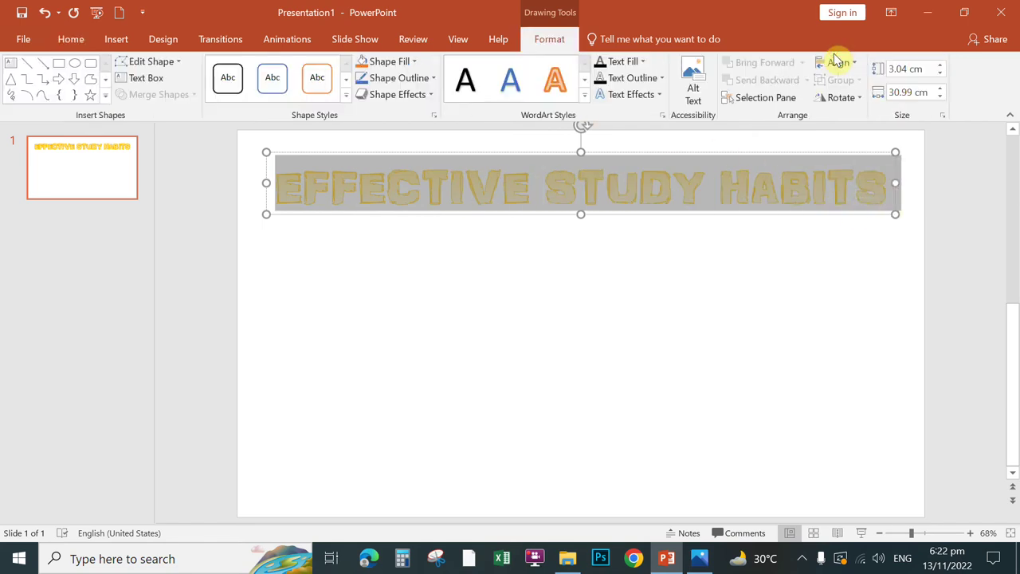
click(646, 65)
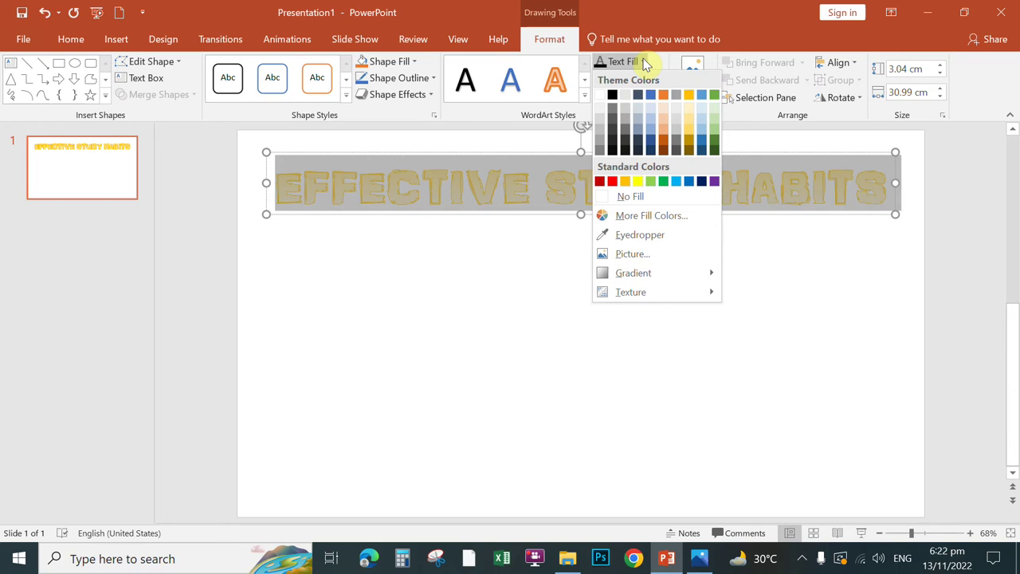
click(714, 181)
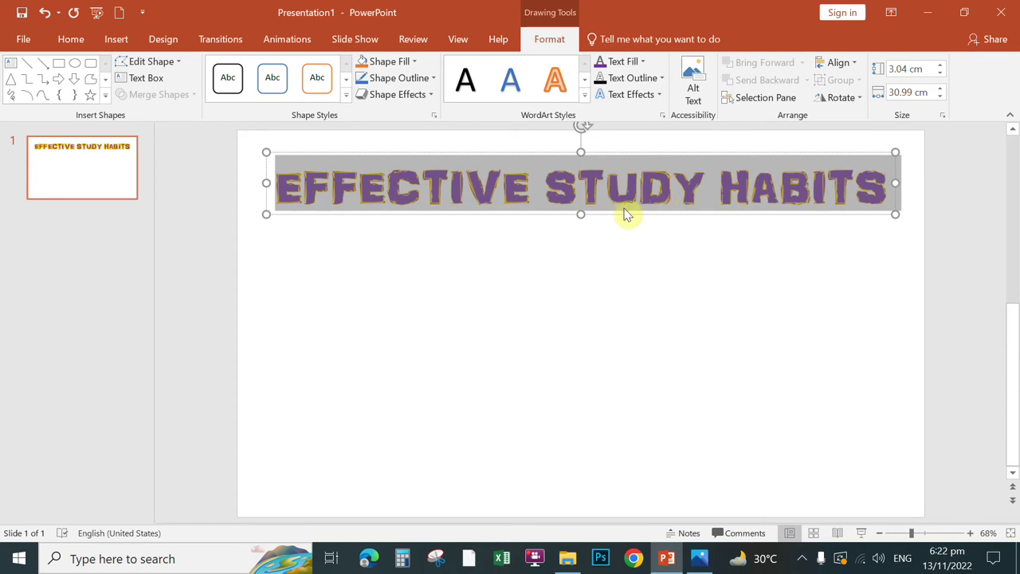
Step: Give the title a yellow Text Outline with 1½ pt weight
click(662, 78)
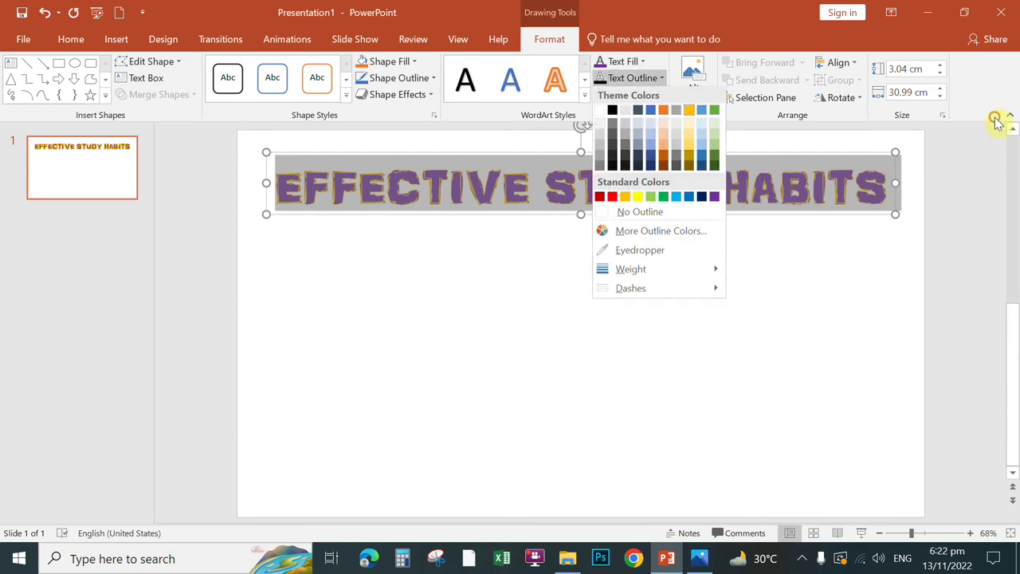
click(639, 199)
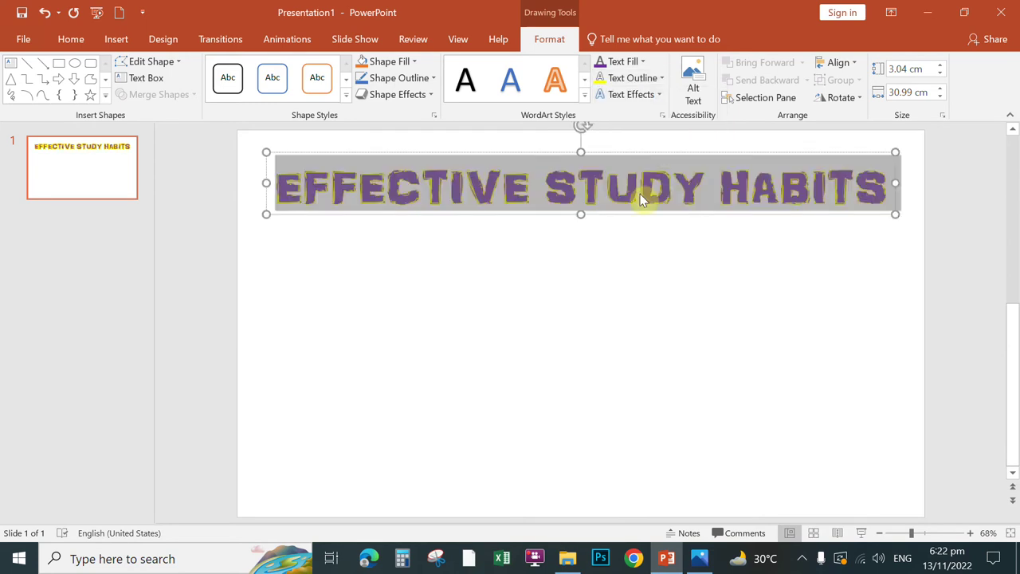
click(663, 78)
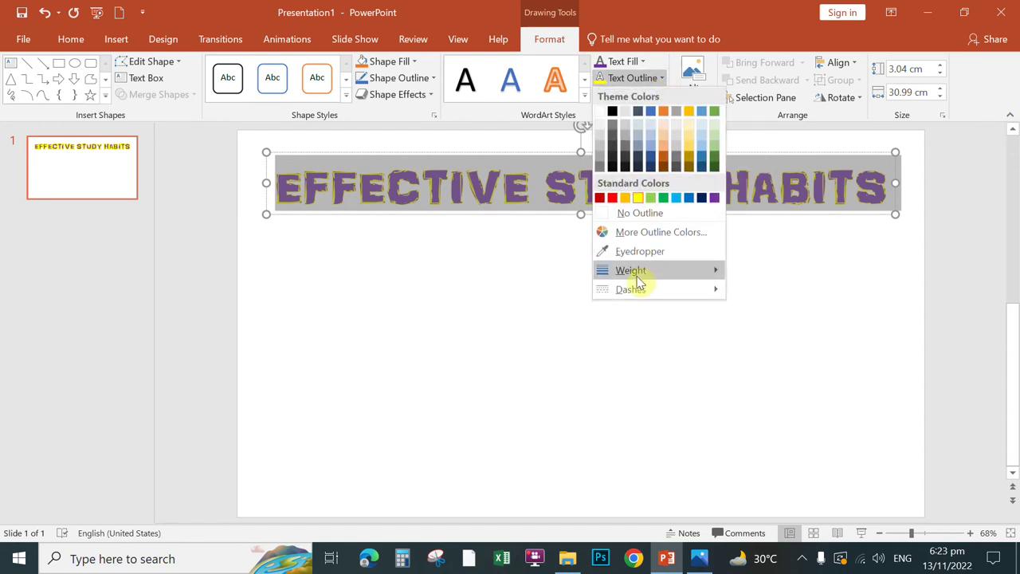
mouse_move(644, 274)
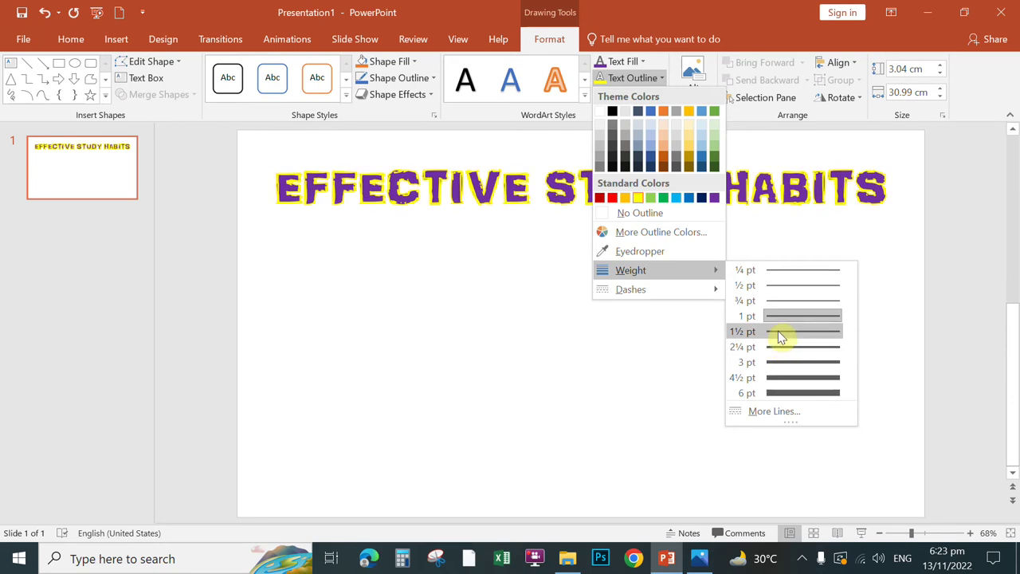
click(778, 331)
click(741, 278)
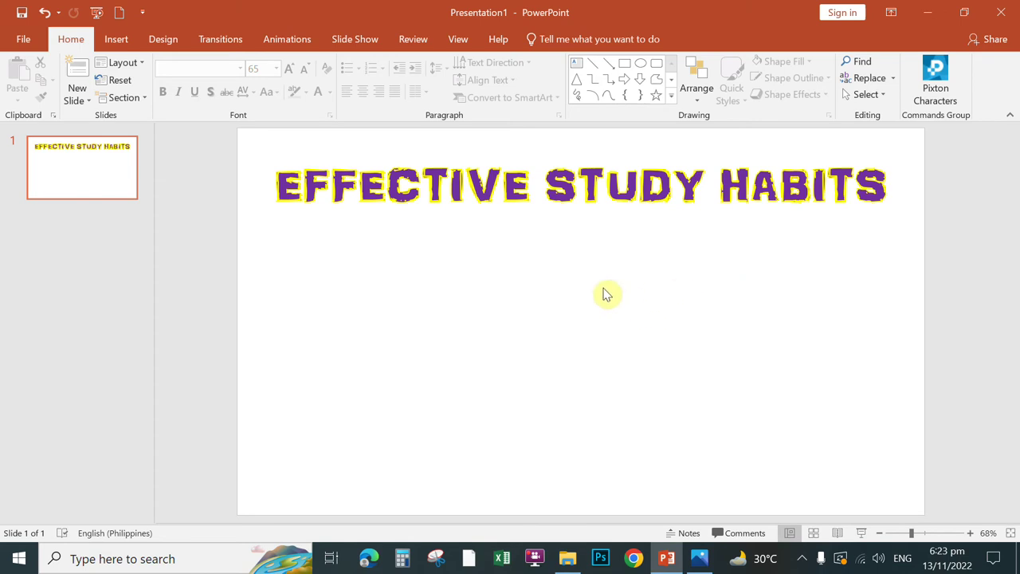
Step: Select the whole EFFECTIVE STUDY HABITS title text
key(Tab)
click(604, 183)
click(287, 184)
drag(424, 272, 770, 183)
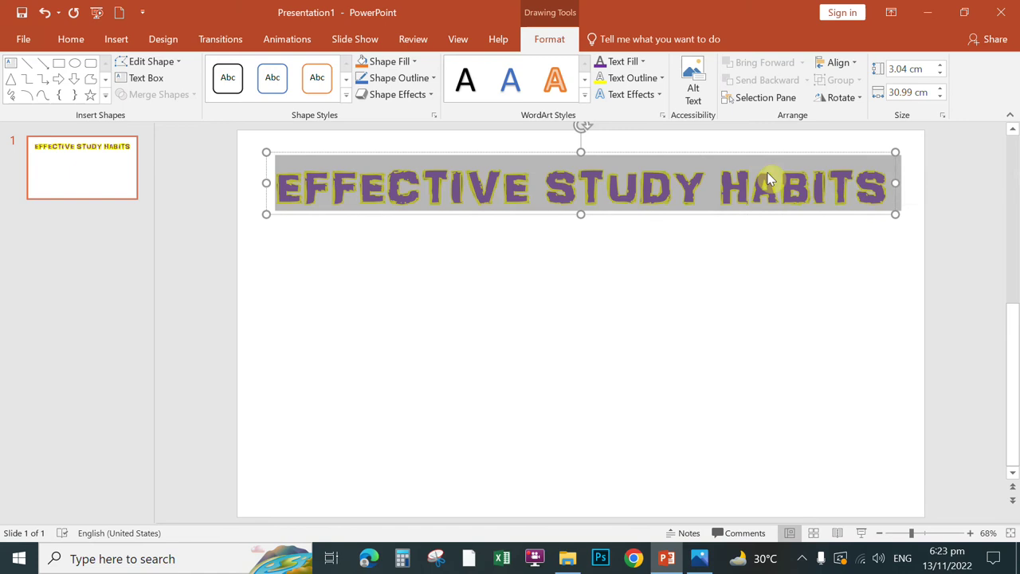
Step: Apply the Text Effects Transform > Follow Path > Arch effect to the title
click(659, 95)
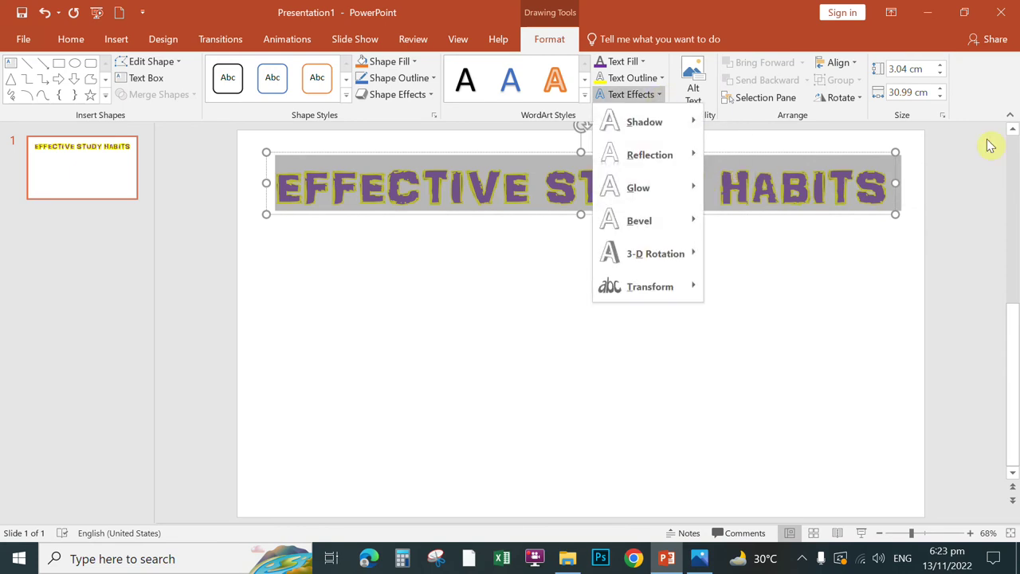
mouse_move(647, 124)
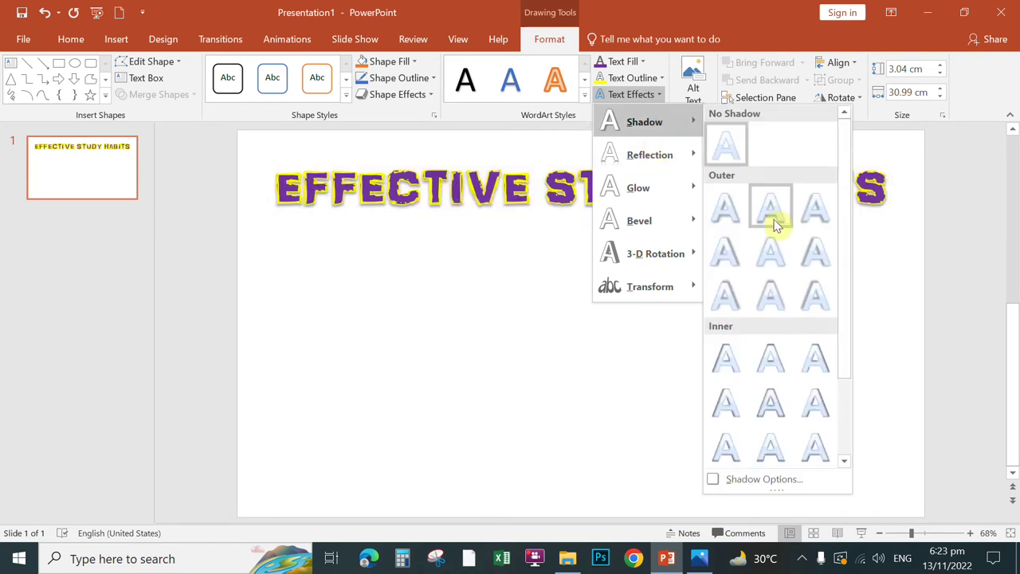
mouse_move(675, 154)
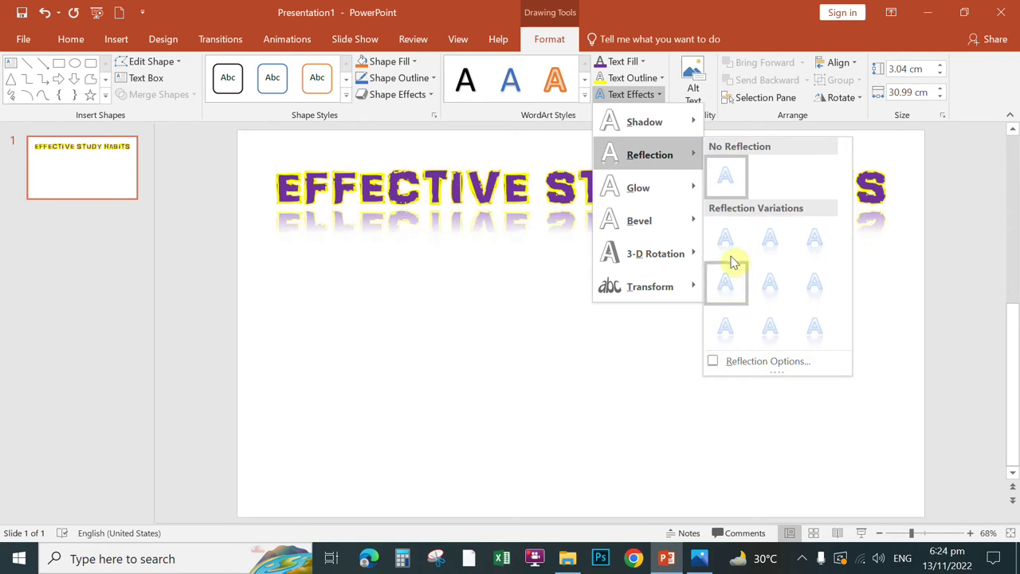
mouse_move(686, 198)
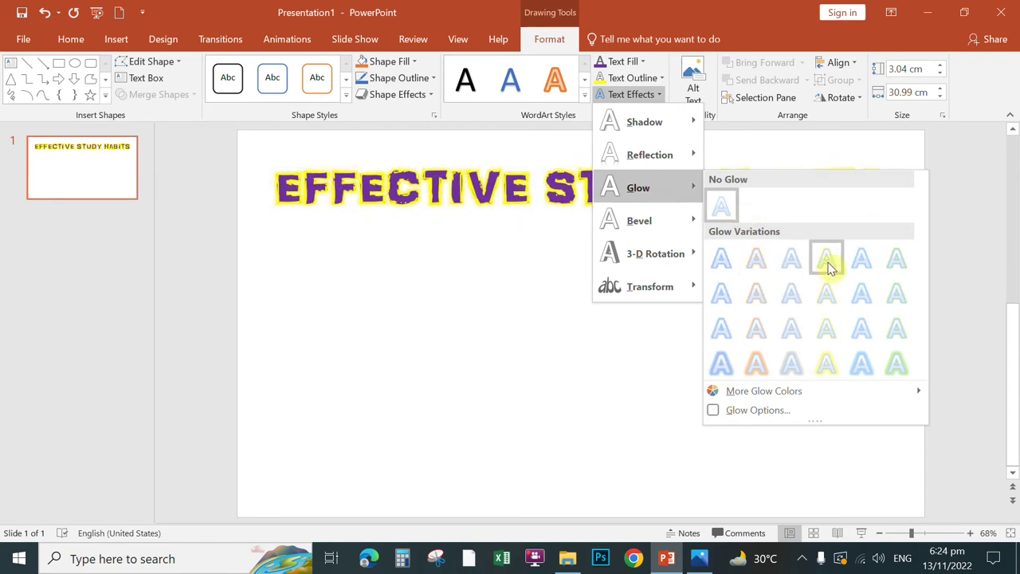
mouse_move(672, 226)
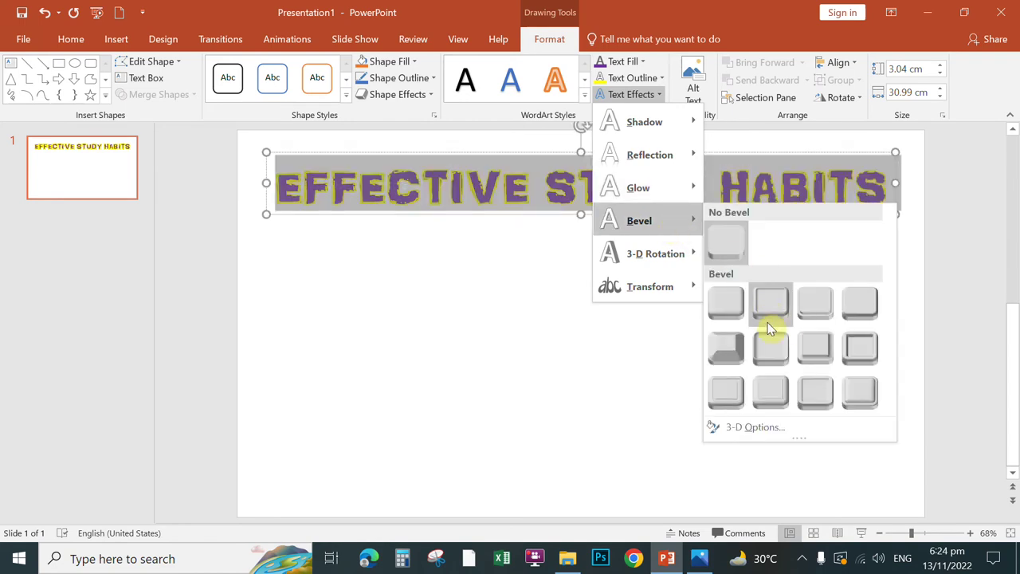
mouse_move(694, 254)
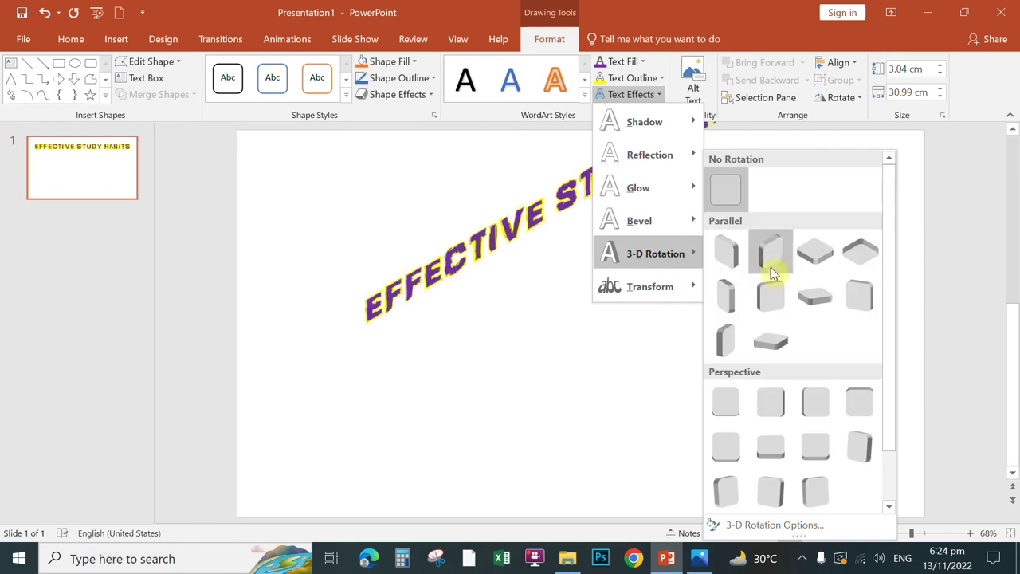
mouse_move(676, 285)
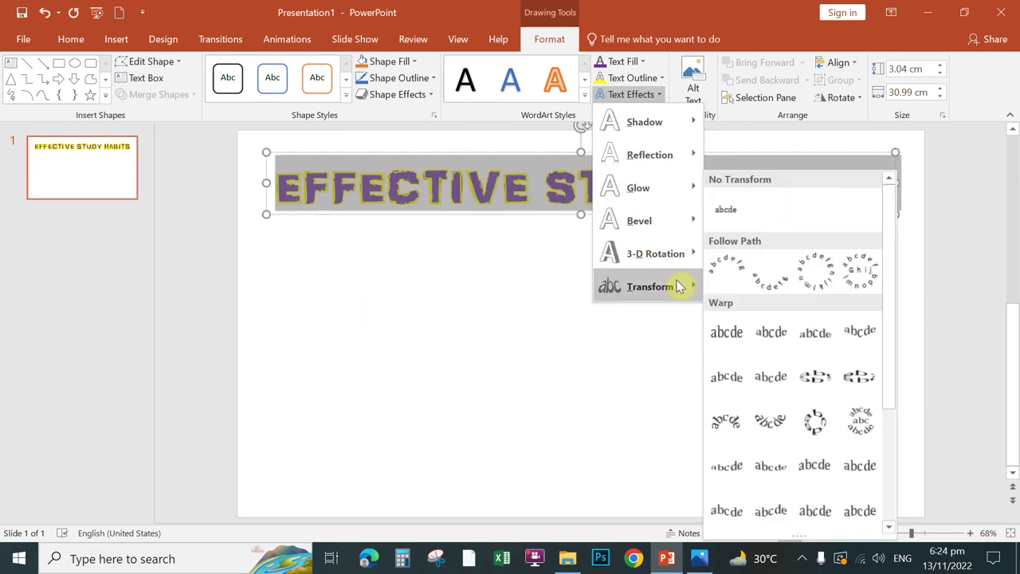
click(725, 275)
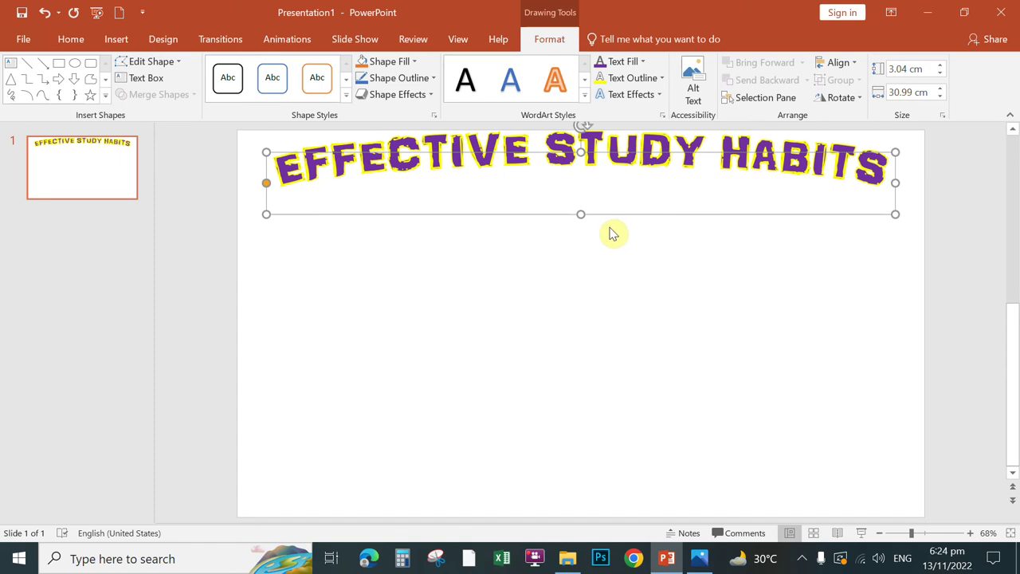
Step: Nudge the arched EFFECTIVE STUDY HABITS title slightly lower, keeping it horizontally centred
drag(611, 220, 605, 241)
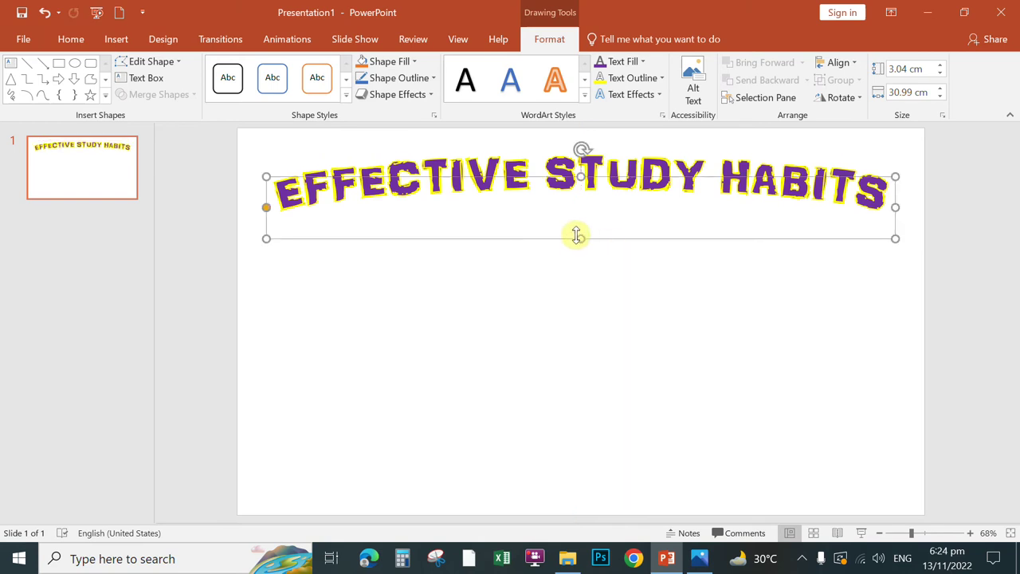
click(623, 266)
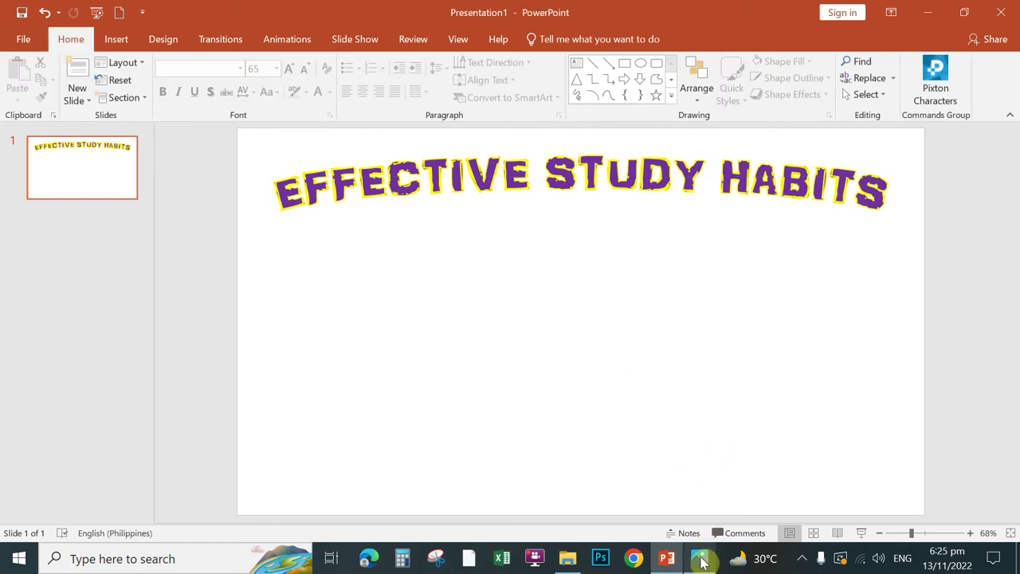
mouse_move(702, 561)
mouse_move(711, 477)
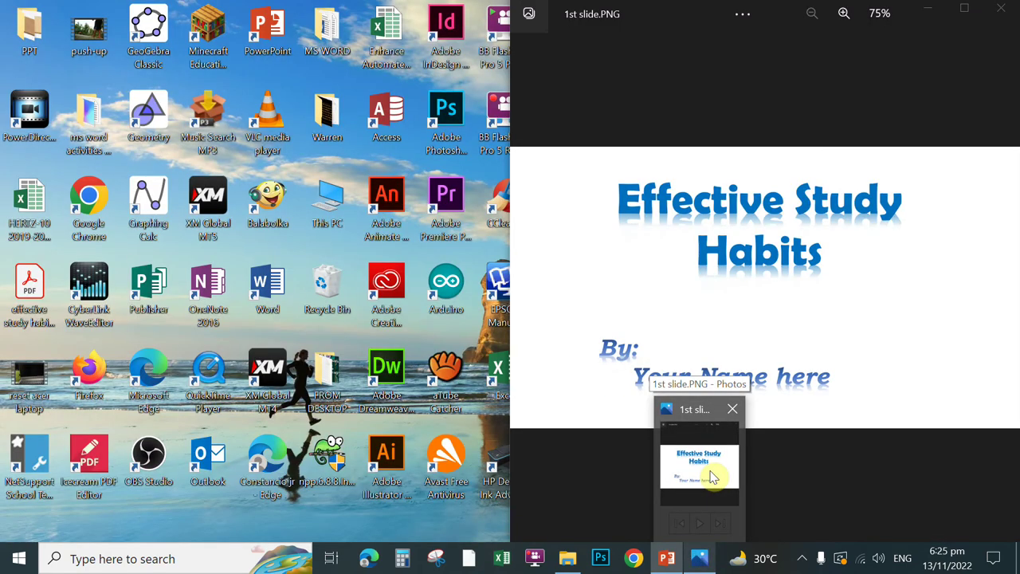
mouse_move(666, 561)
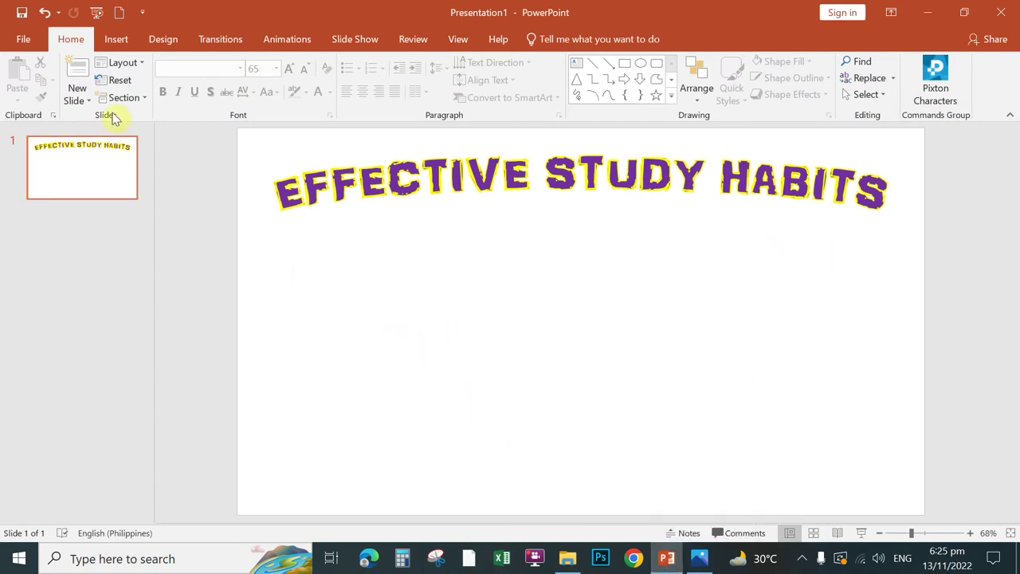
Step: Insert a blue-fill WordArt box reading 'By: Your name'
click(118, 41)
click(734, 80)
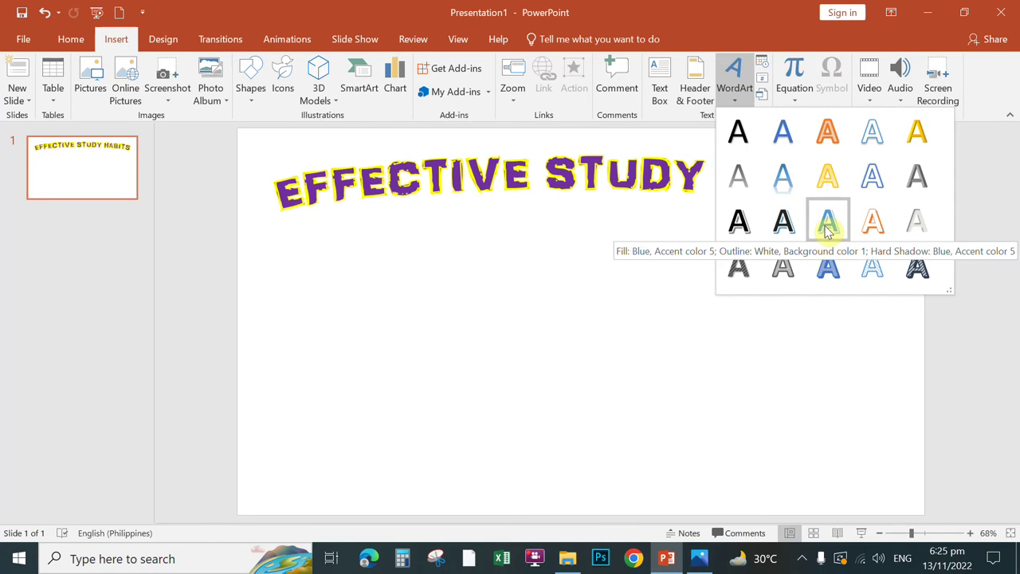
click(827, 235)
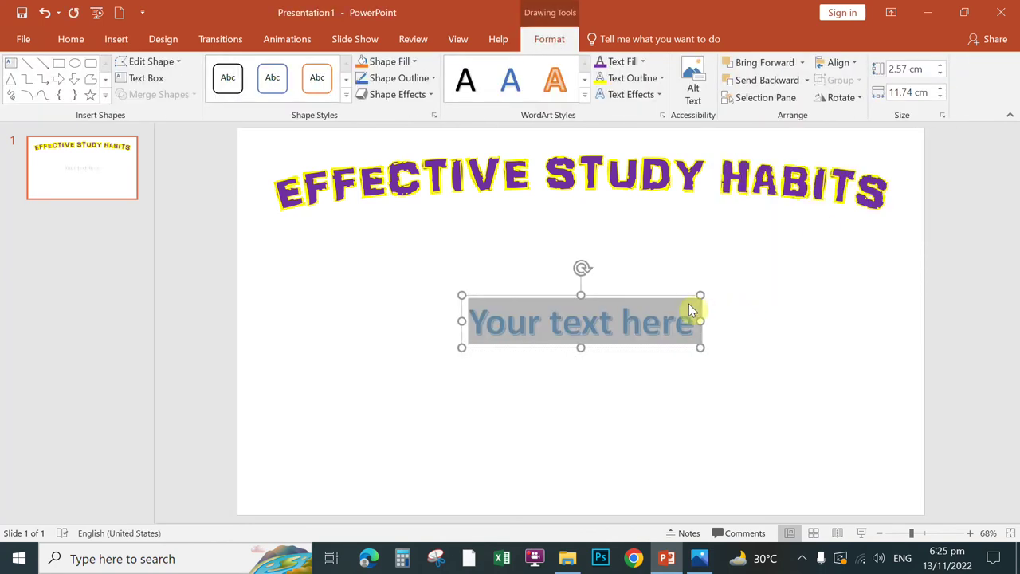
text(BY)
key(BackSpace)
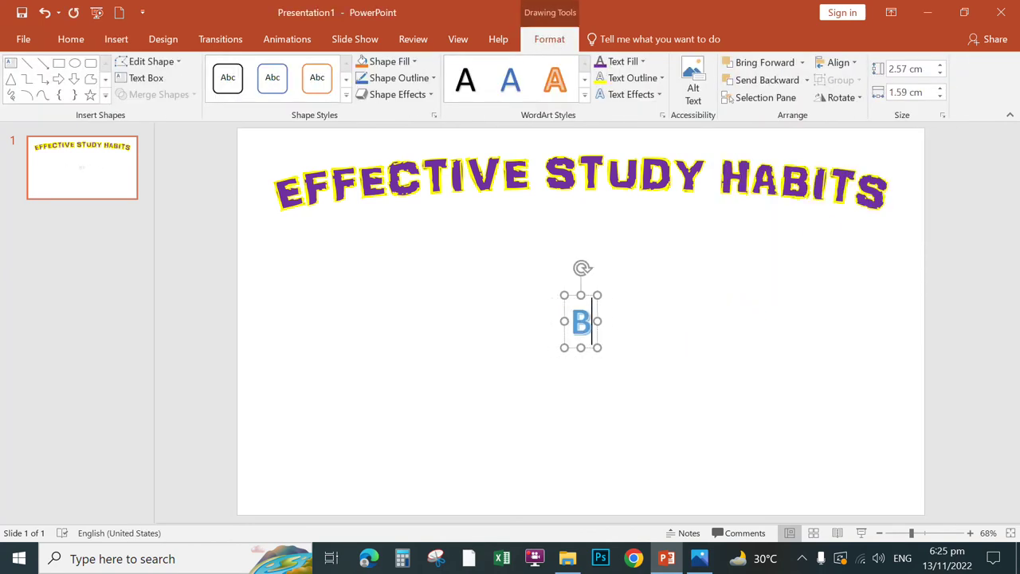
text(y)
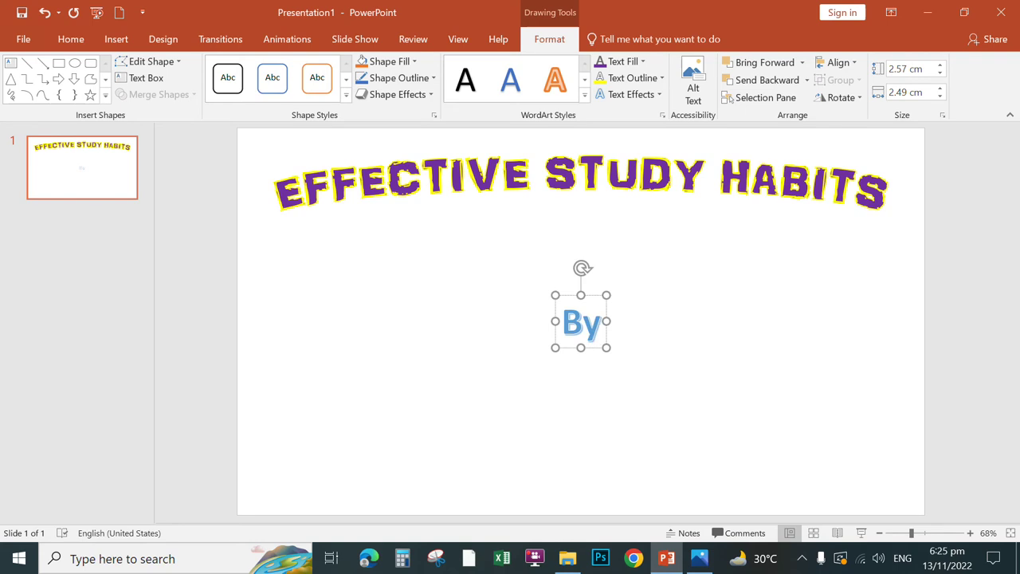
text(: Your name)
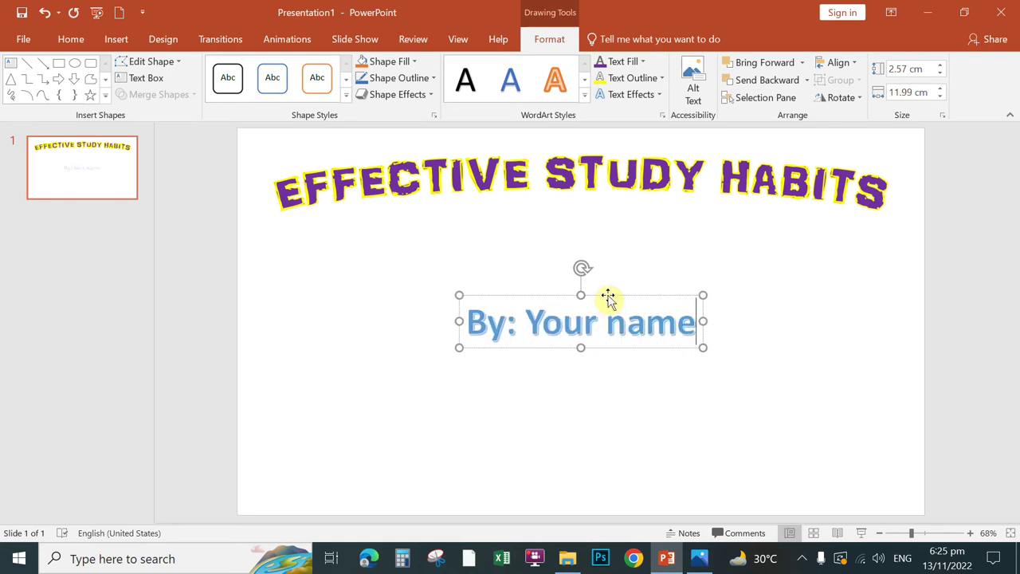
Step: Move the 'By: Your name' subtitle down near the bottom of the slide
drag(608, 298, 605, 408)
click(590, 345)
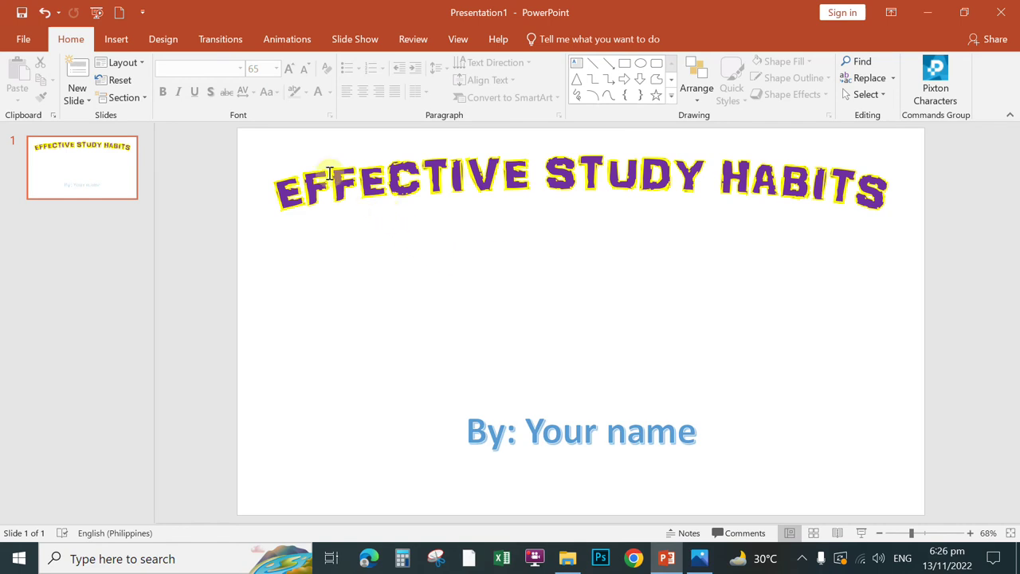
click(162, 44)
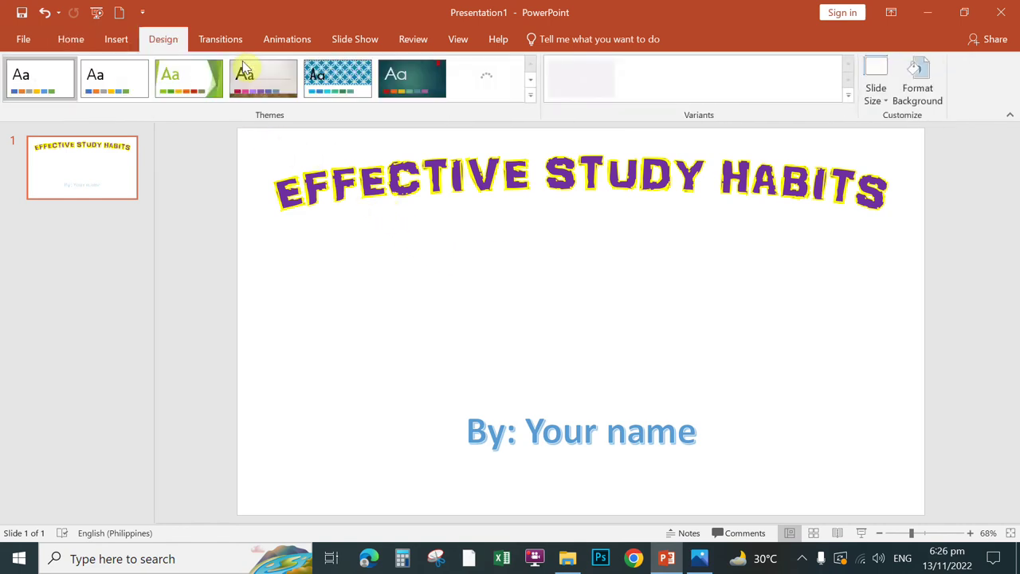
Step: Apply the Ion Boardroom design theme to the slide
click(530, 95)
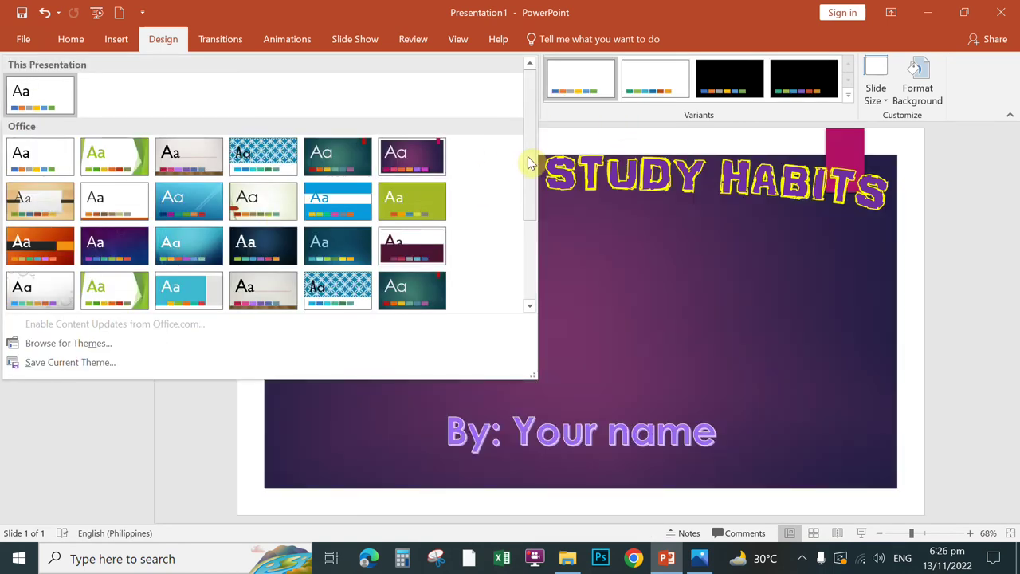
scroll(530, 237, down, 3)
scroll(531, 140, up, 3)
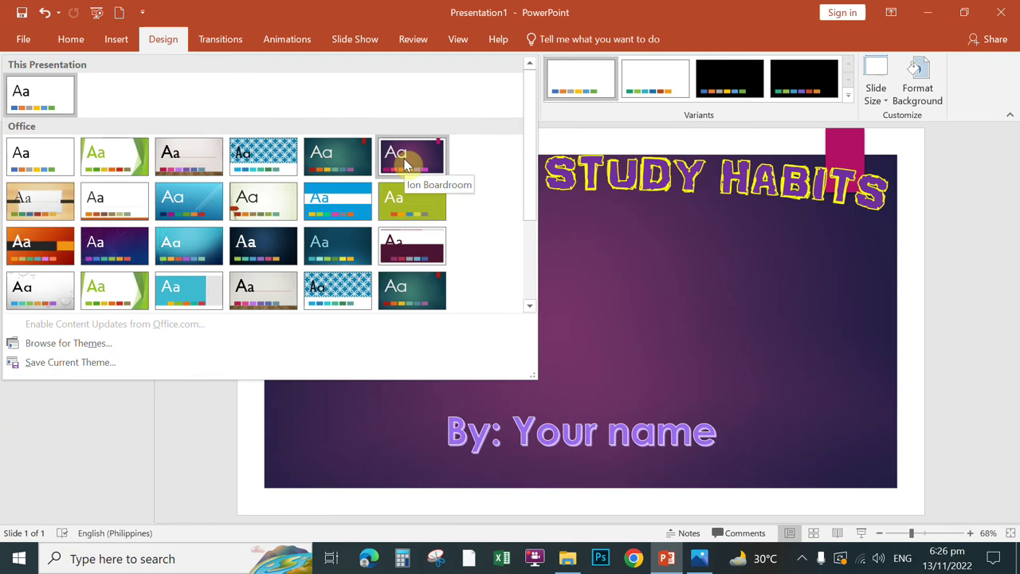
click(406, 163)
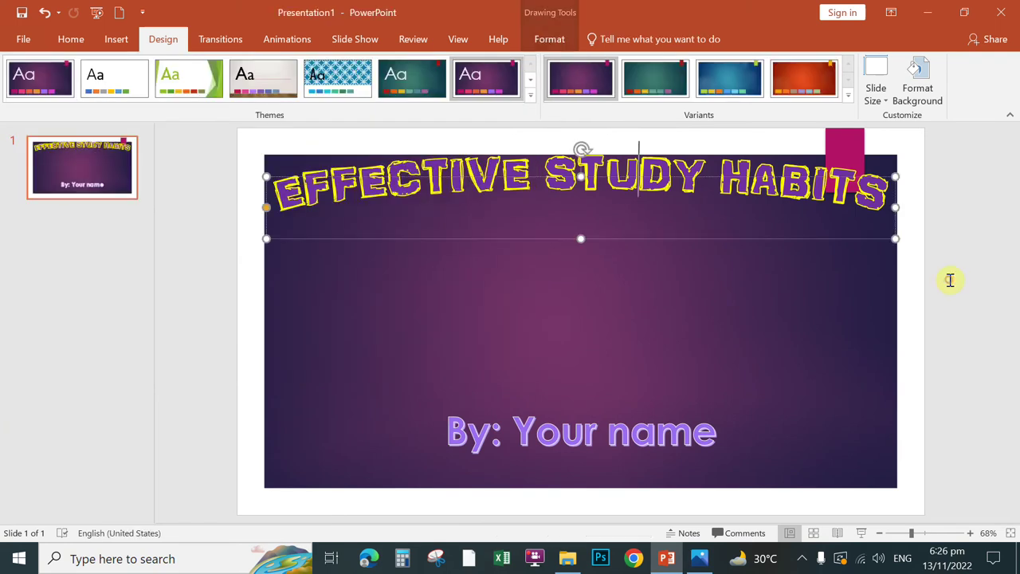
Step: Lower the arched title a little and switch the slide back to the plain Office Theme
drag(611, 244, 612, 254)
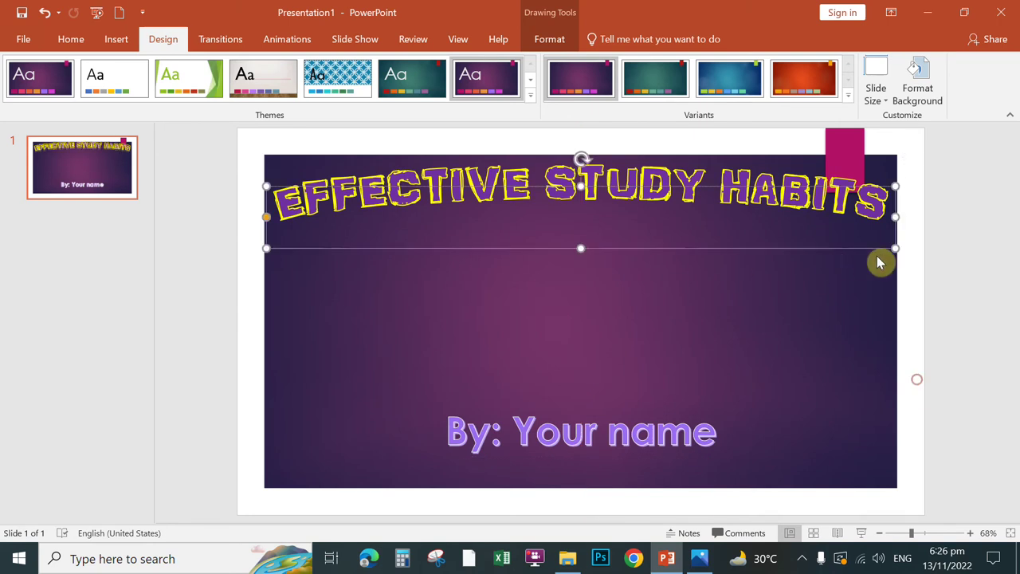
click(960, 238)
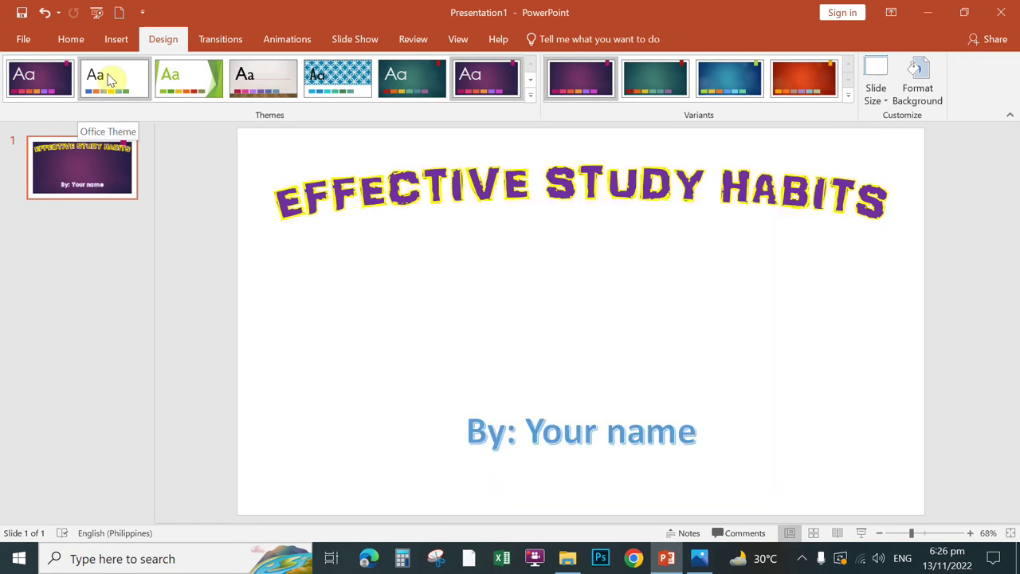
click(109, 80)
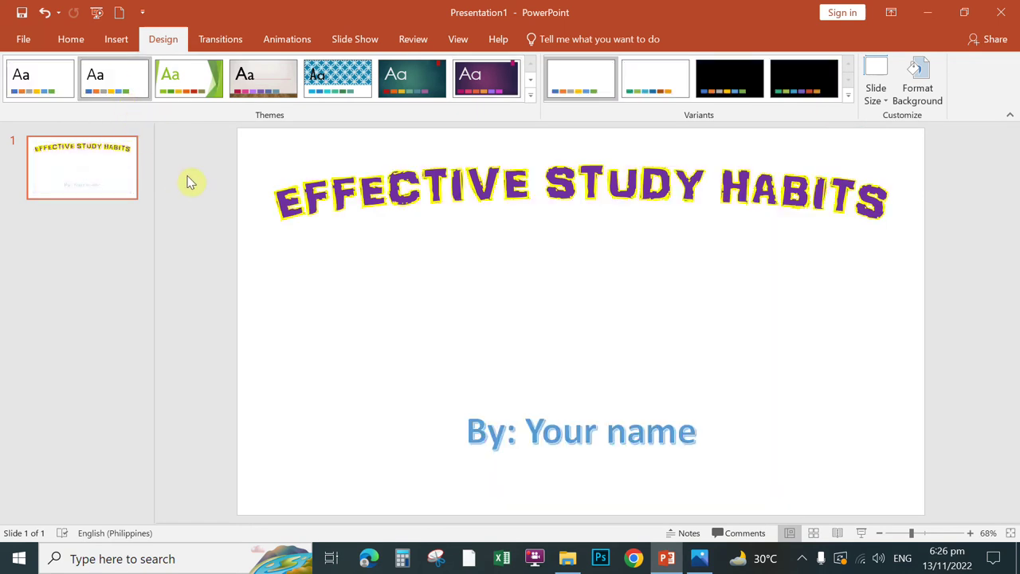